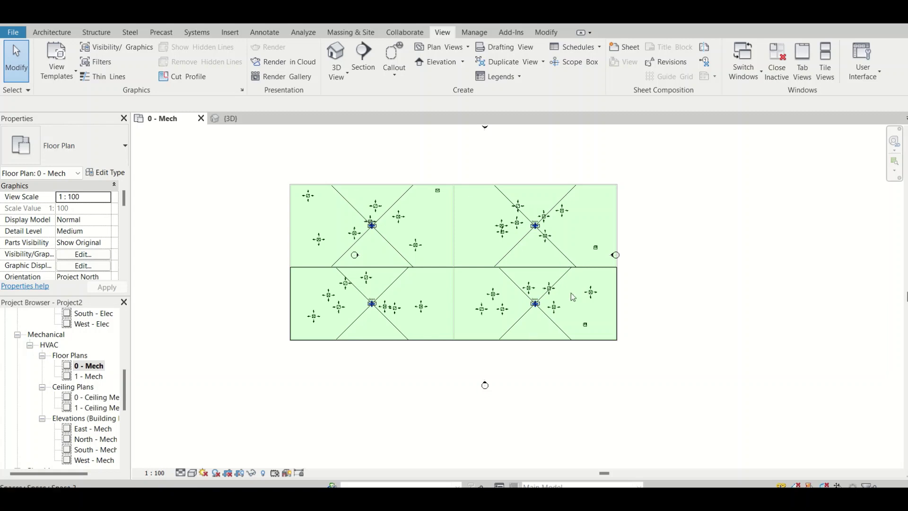
Zoom into the 0 - Mech plan to see the four spaces and their diffusers
{"action": "scroll", "coordinate": [483, 190], "scroll_direction": "up", "scroll_amount": 3}
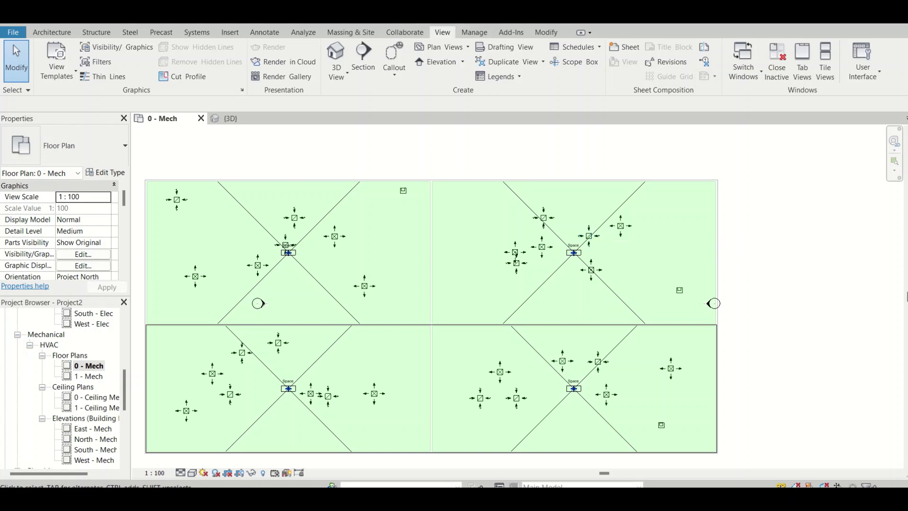
Enable the System Browser, check Unassigned, select a supply diffuser and open the Systems list
{"action": "left_click", "coordinate": [863, 61]}
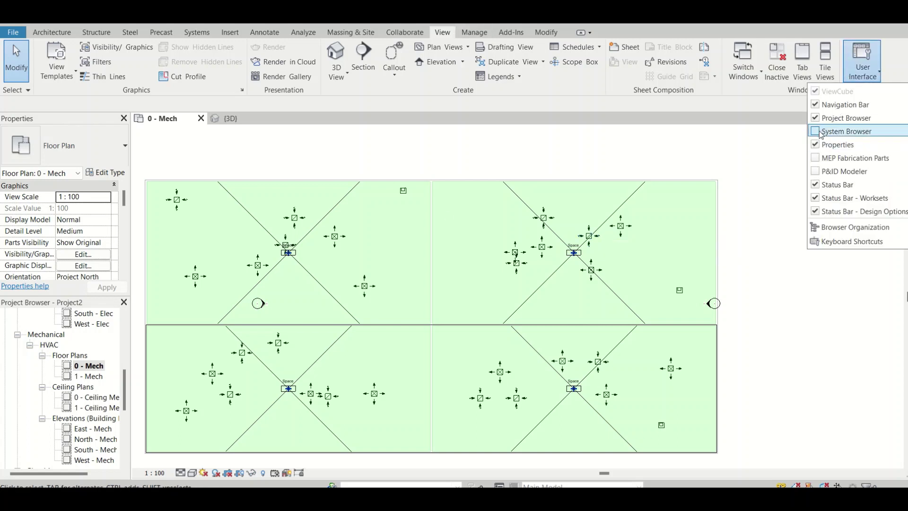
{"action": "left_click", "coordinate": [821, 133]}
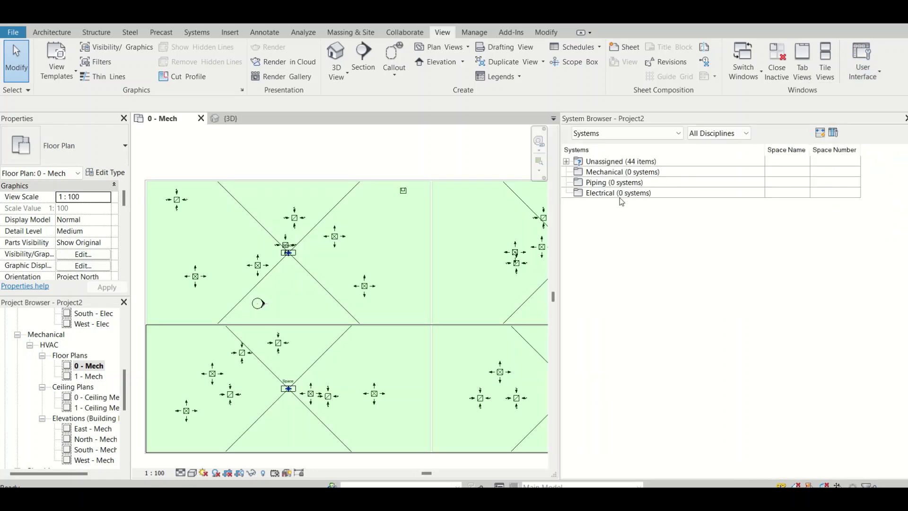
{"action": "left_click", "coordinate": [635, 161]}
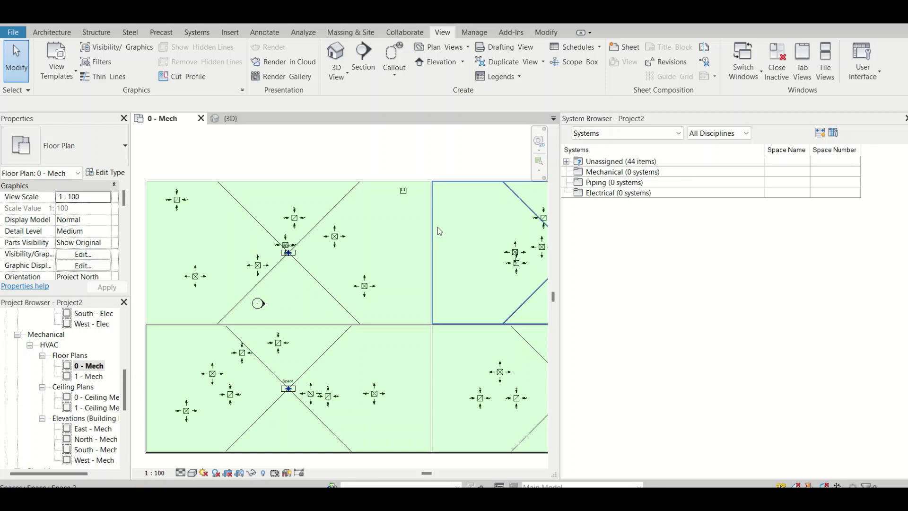
{"action": "left_click", "coordinate": [515, 252]}
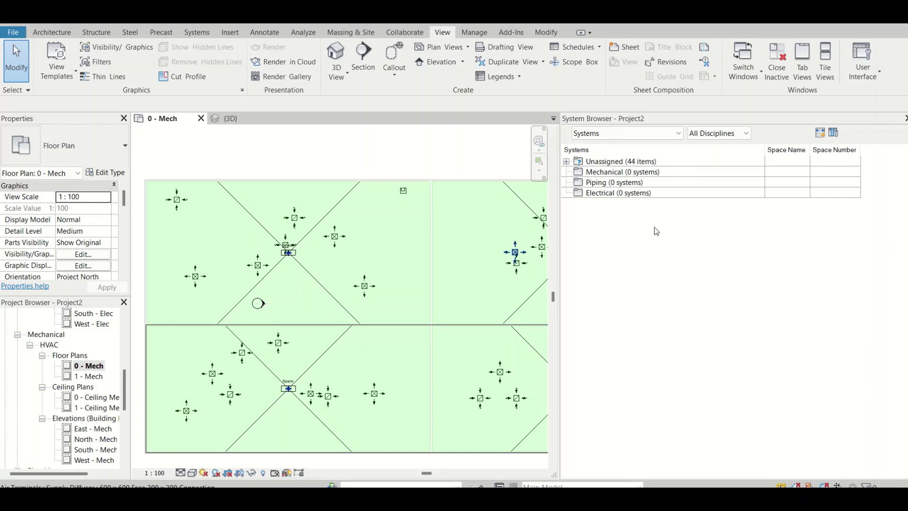
{"action": "left_click", "coordinate": [651, 134]}
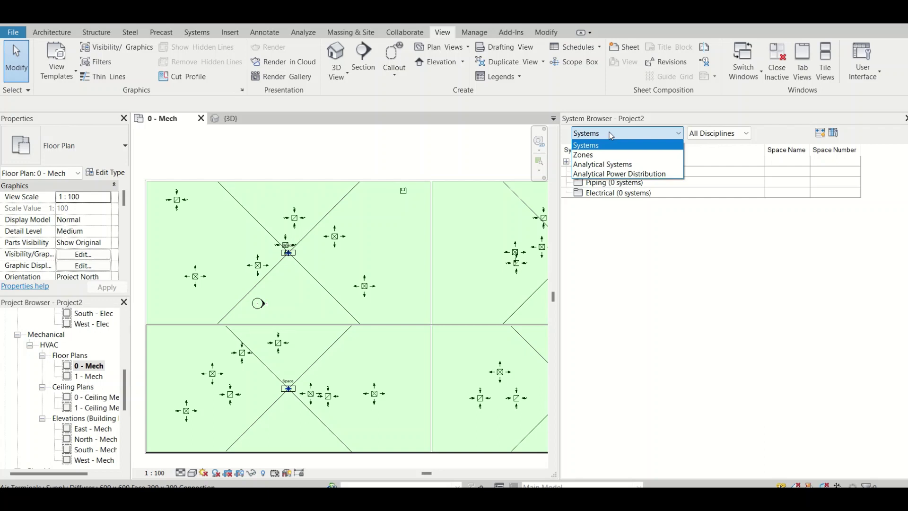
Switch the System Browser to Zones, widen its panel and select Zone-1
{"action": "left_click", "coordinate": [583, 154]}
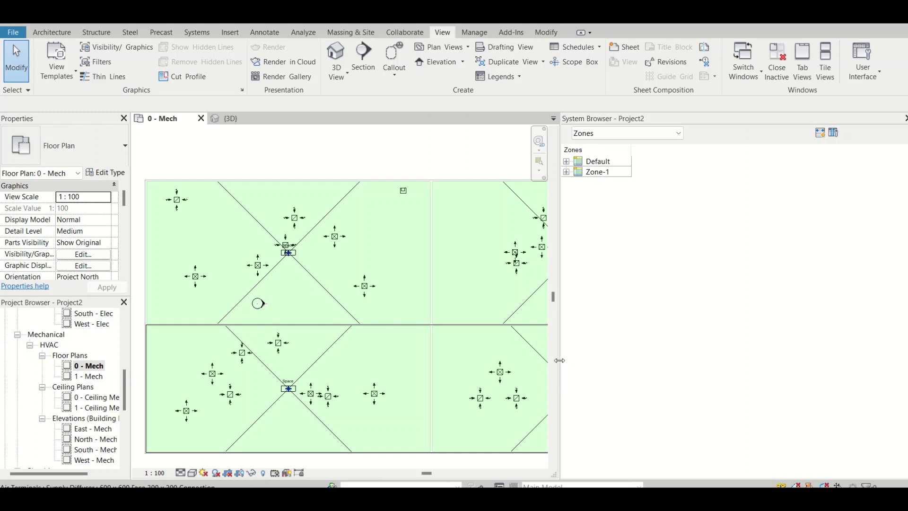
{"action": "left_click_drag", "start_coordinate": [560, 362], "coordinate": [691, 365]}
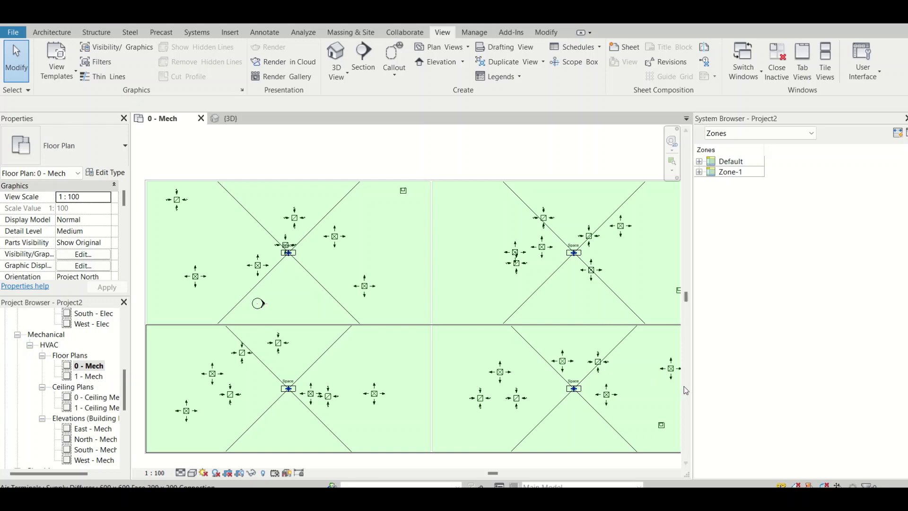
{"action": "left_click_drag", "start_coordinate": [692, 392], "coordinate": [498, 375]}
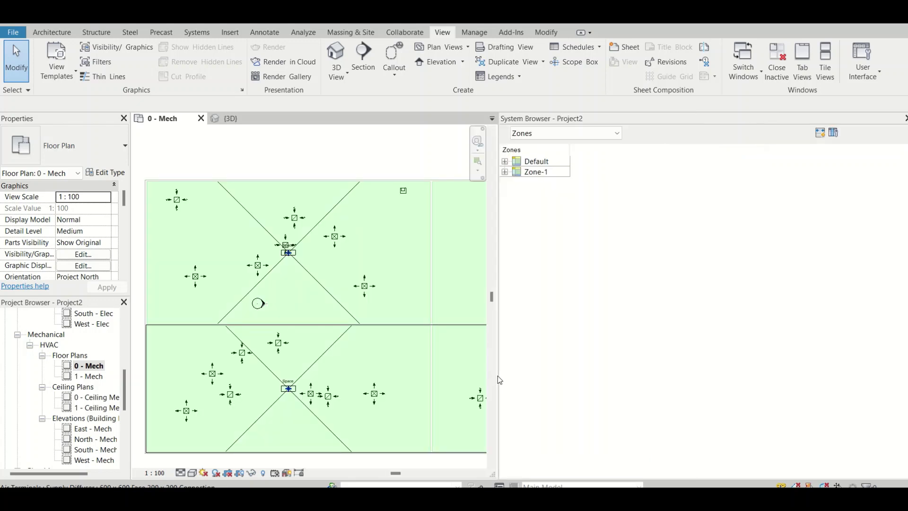
{"action": "left_click", "coordinate": [539, 172]}
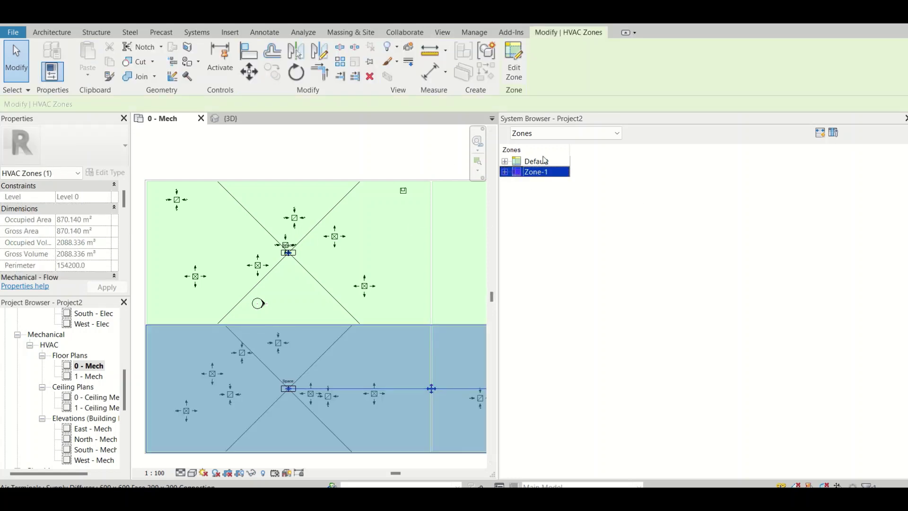
{"action": "scroll", "coordinate": [351, 205], "scroll_direction": "down", "scroll_amount": 3}
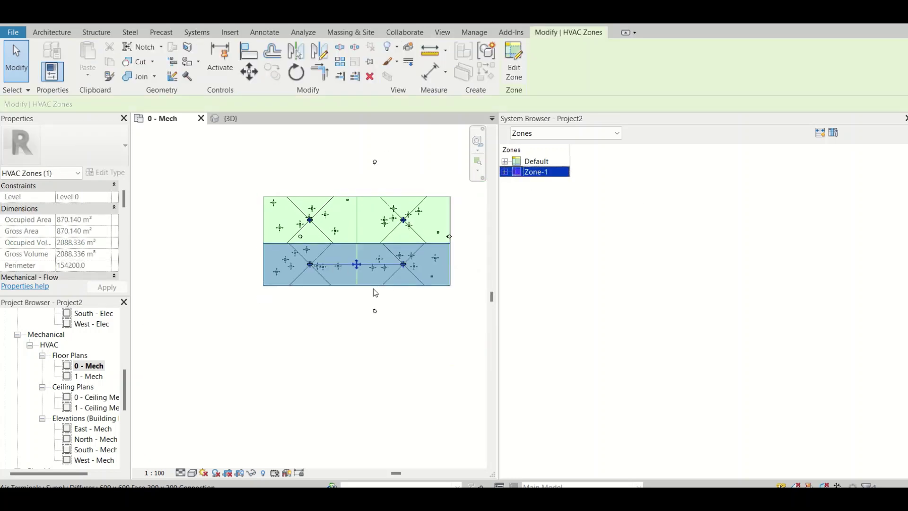
{"action": "scroll", "coordinate": [375, 312], "scroll_direction": "up", "scroll_amount": 1}
Expand Zone-1 and Default and locate spaces 1, 2, 3 and 4 in the plan
{"action": "left_click", "coordinate": [505, 173]}
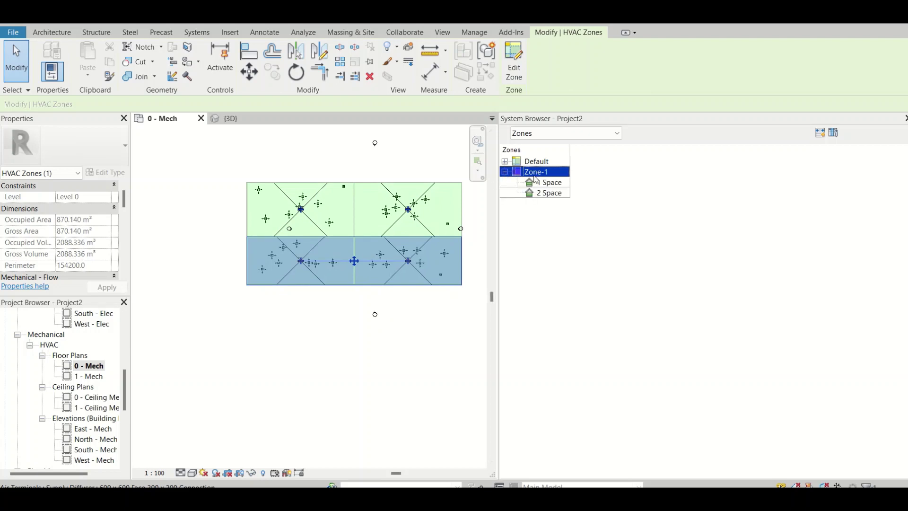
{"action": "left_click", "coordinate": [546, 182]}
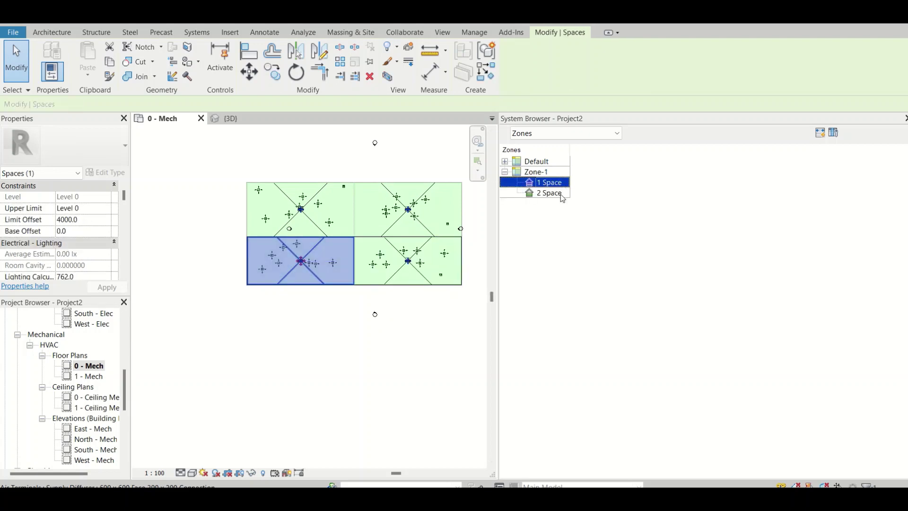
{"action": "left_click", "coordinate": [545, 194]}
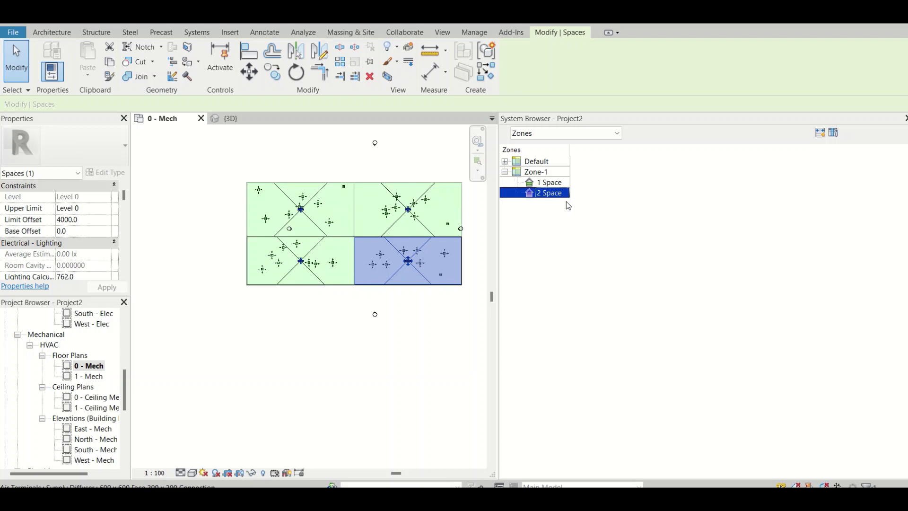
{"action": "left_click", "coordinate": [506, 162]}
{"action": "left_click", "coordinate": [545, 173]}
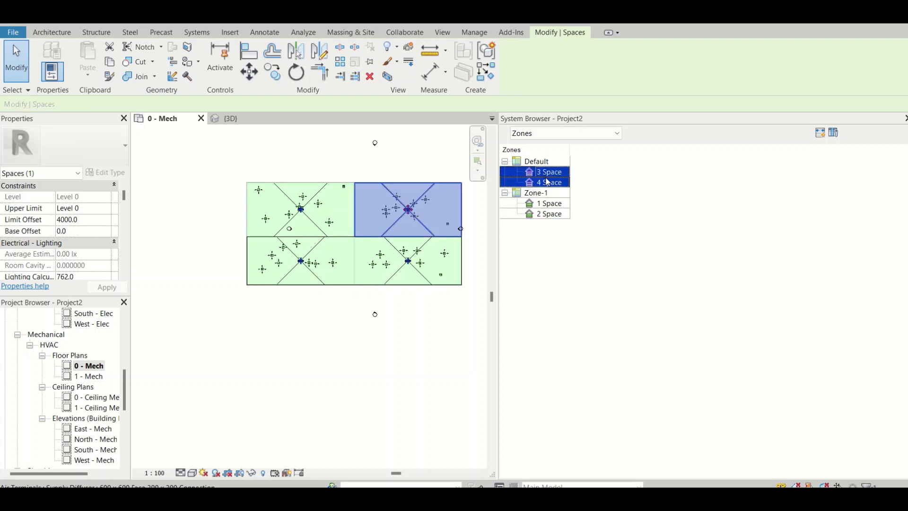
{"action": "left_click", "coordinate": [547, 183]}
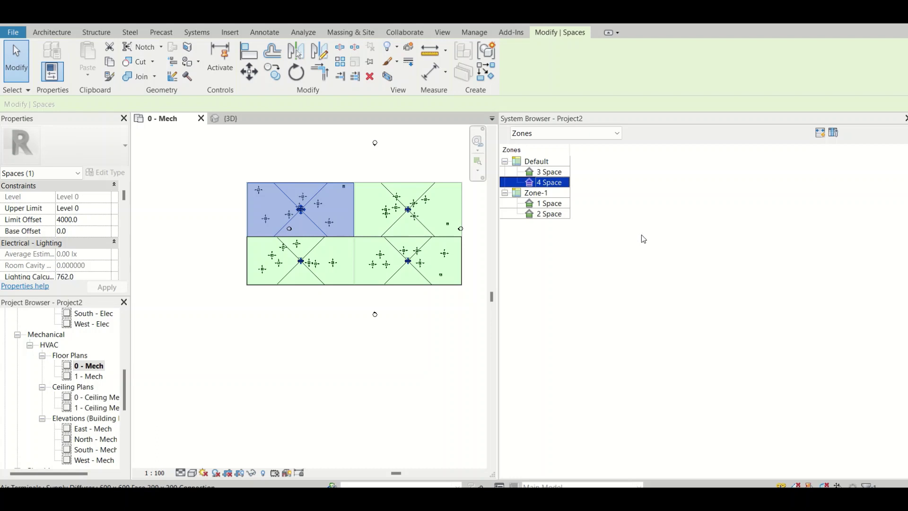
Add Area, Volume and Number of People columns to the zones list, then select 3 Space
{"action": "left_click", "coordinate": [833, 133]}
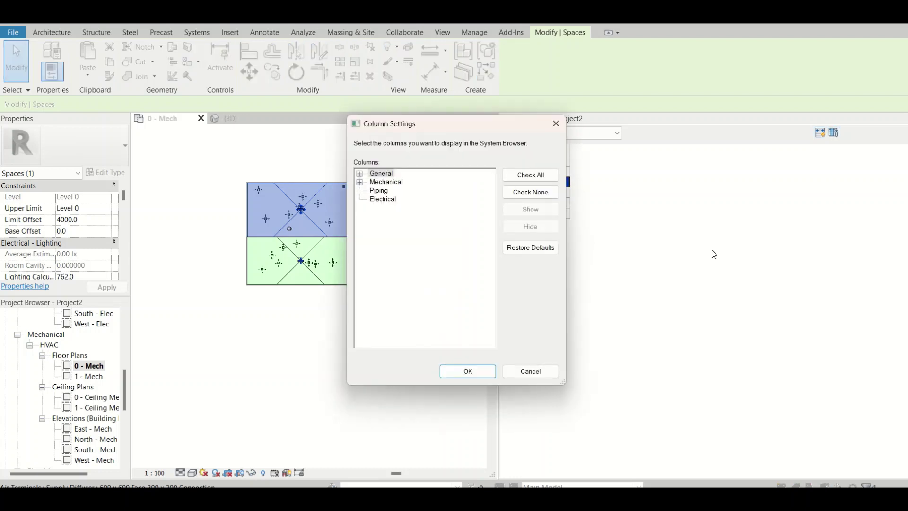
{"action": "left_click", "coordinate": [556, 124]}
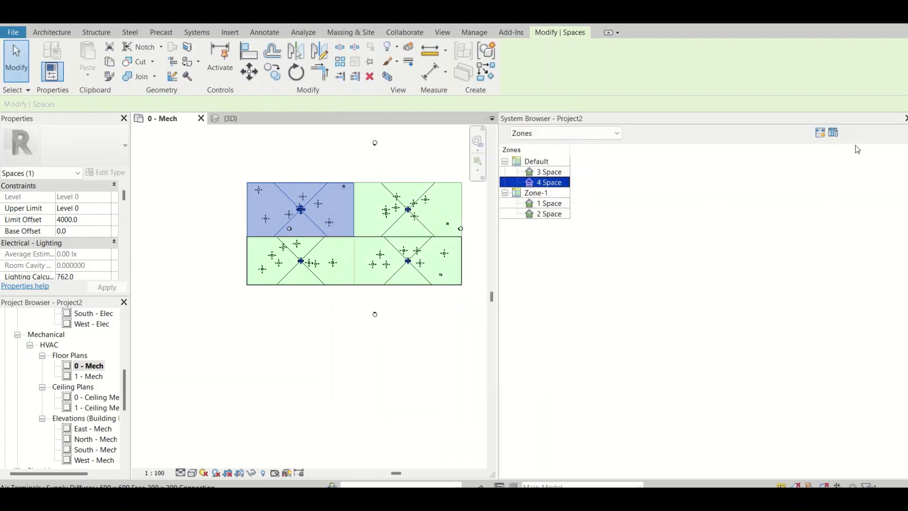
{"action": "left_click", "coordinate": [834, 133]}
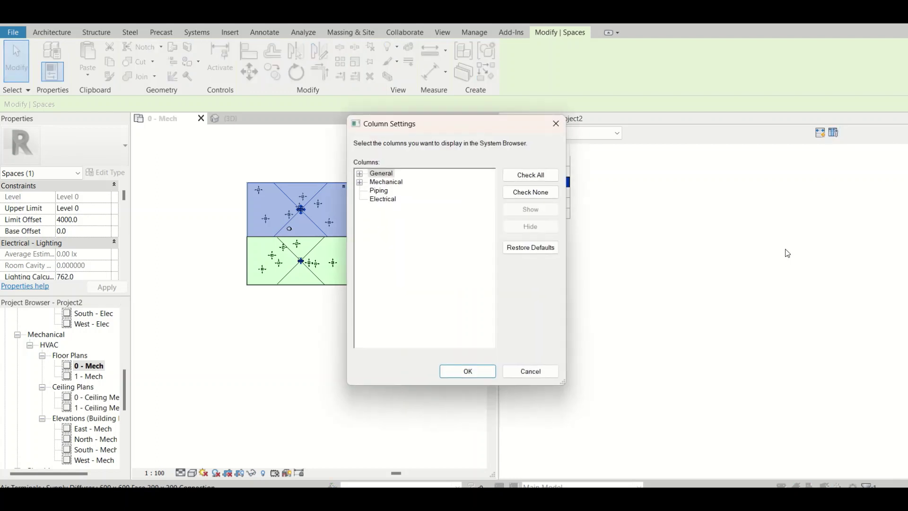
{"action": "left_click", "coordinate": [359, 174]}
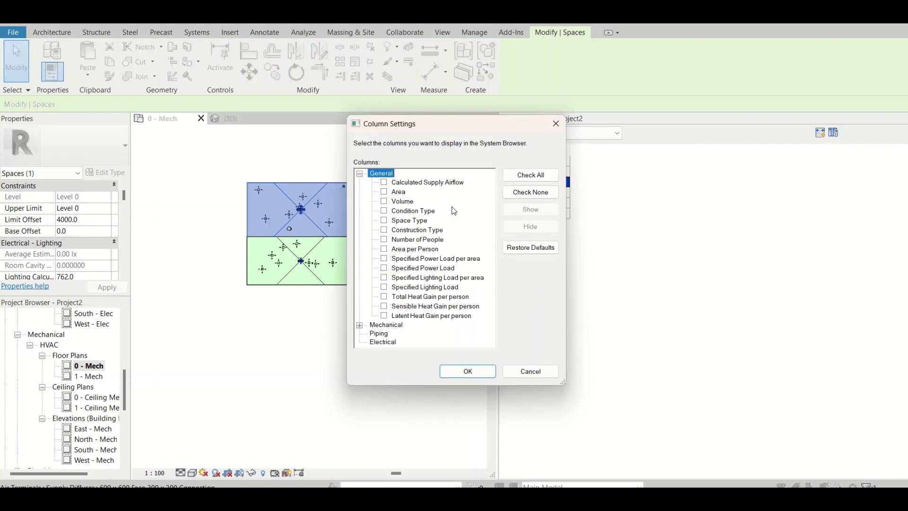
{"action": "left_click", "coordinate": [384, 192]}
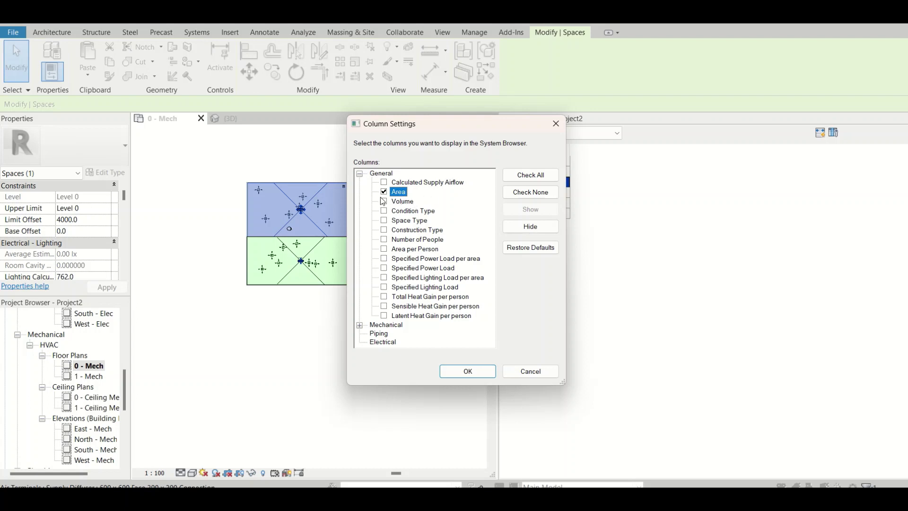
{"action": "left_click", "coordinate": [384, 202]}
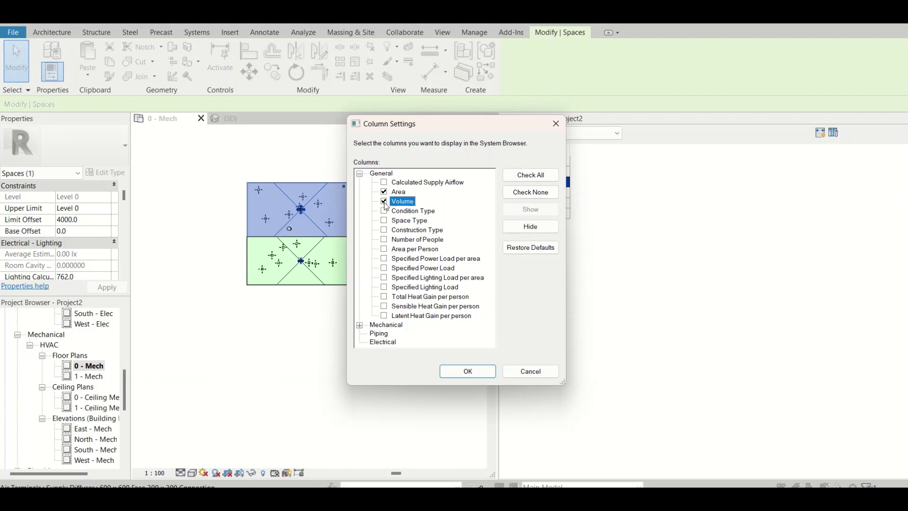
{"action": "left_click", "coordinate": [385, 240]}
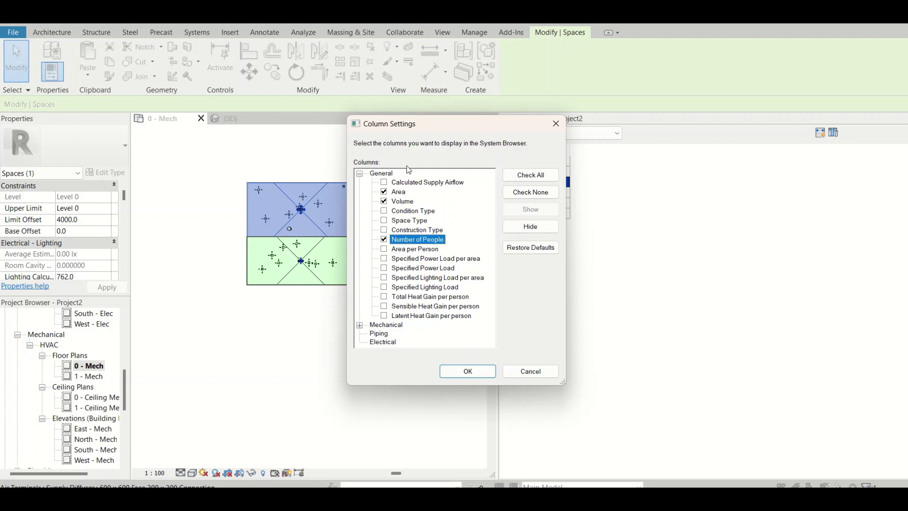
{"action": "left_click", "coordinate": [360, 326]}
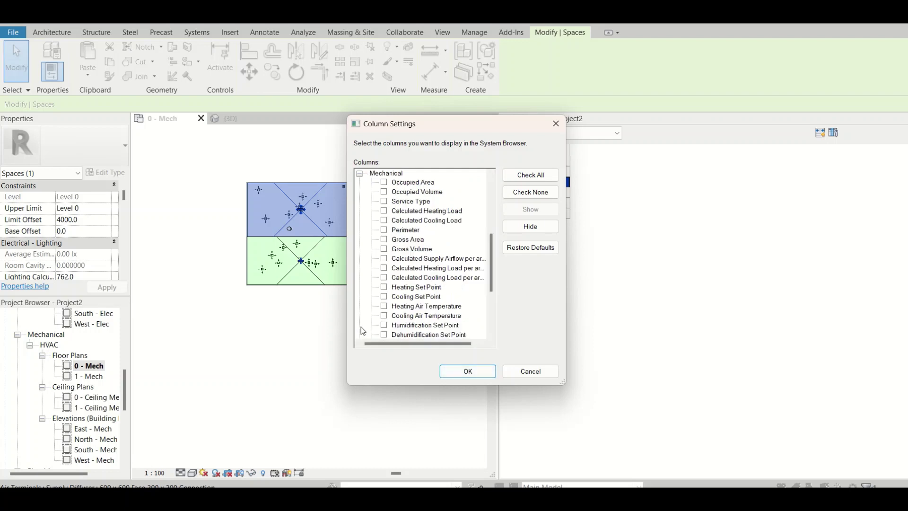
{"action": "left_click", "coordinate": [468, 371]}
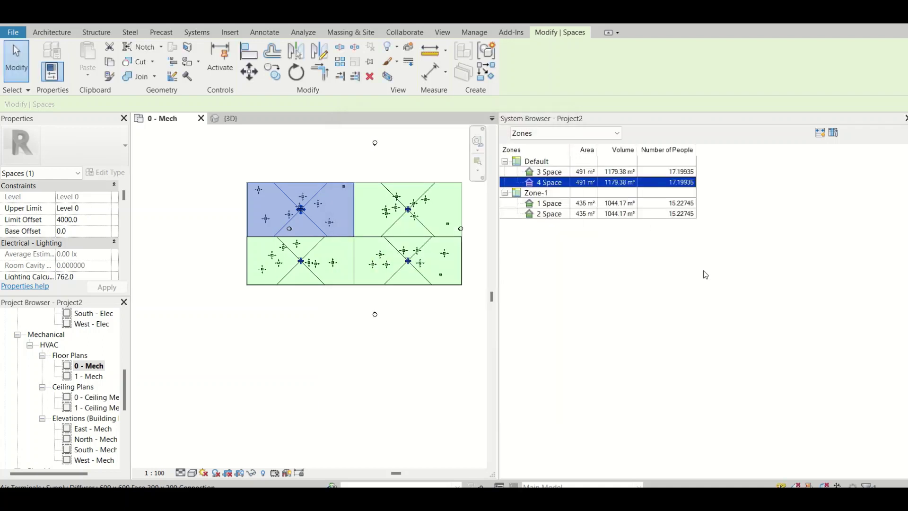
{"action": "left_click", "coordinate": [551, 172]}
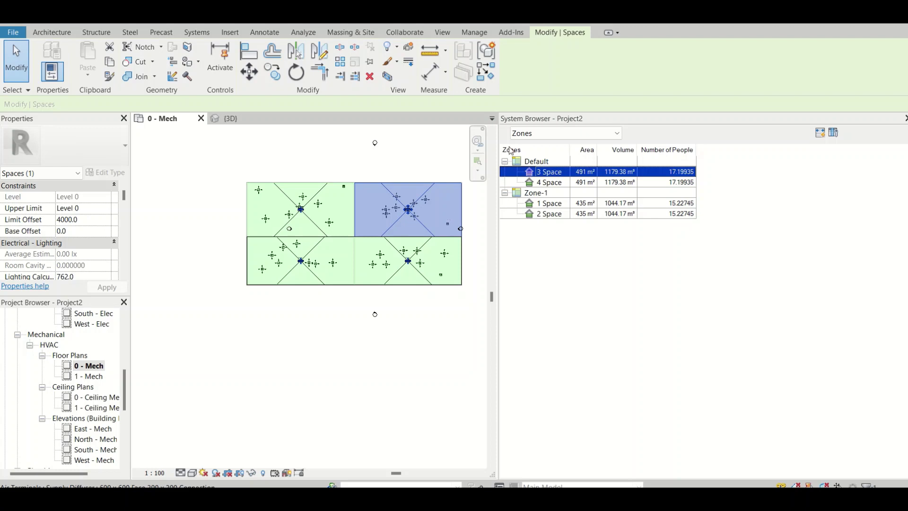
Add Heating and Cooling Air Temperature columns, then switch the browser back to Systems
{"action": "left_click", "coordinate": [832, 134]}
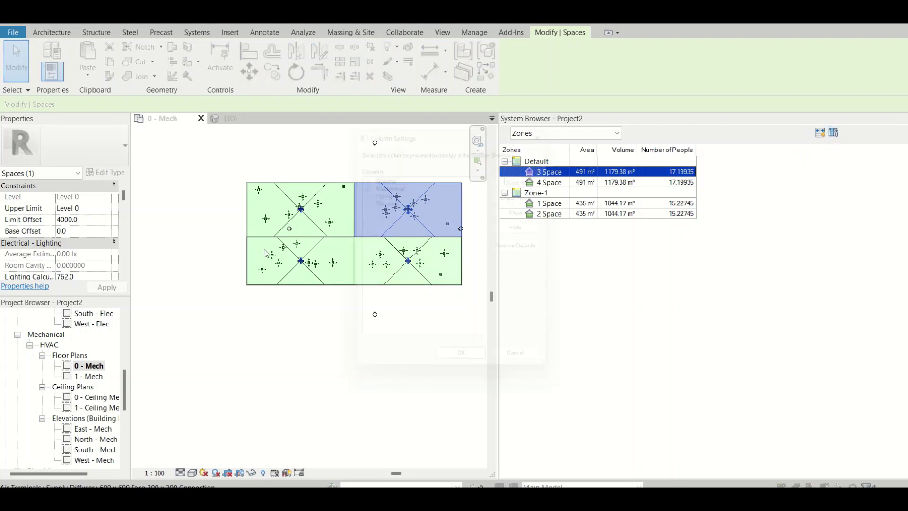
{"action": "left_click", "coordinate": [360, 182]}
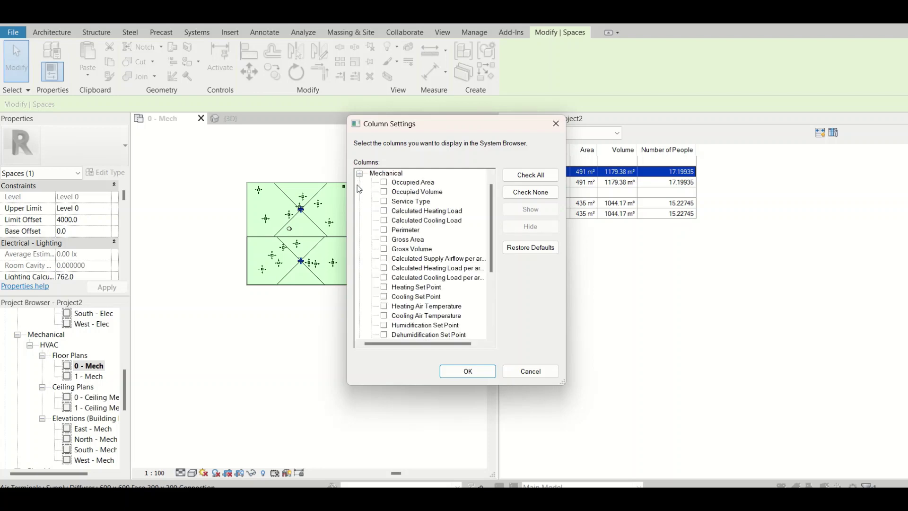
{"action": "scroll", "coordinate": [425, 273], "scroll_direction": "down", "scroll_amount": 1}
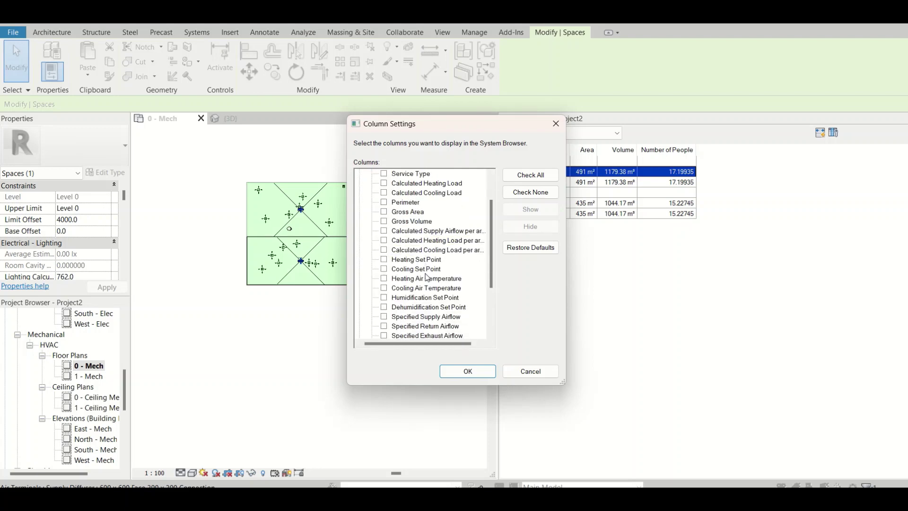
{"action": "left_click", "coordinate": [384, 278]}
{"action": "left_click", "coordinate": [384, 288]}
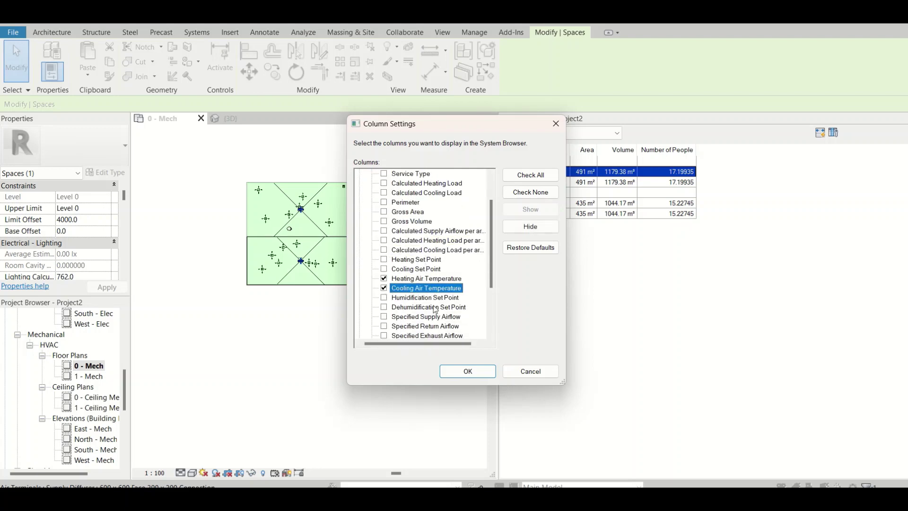
{"action": "left_click", "coordinate": [456, 370]}
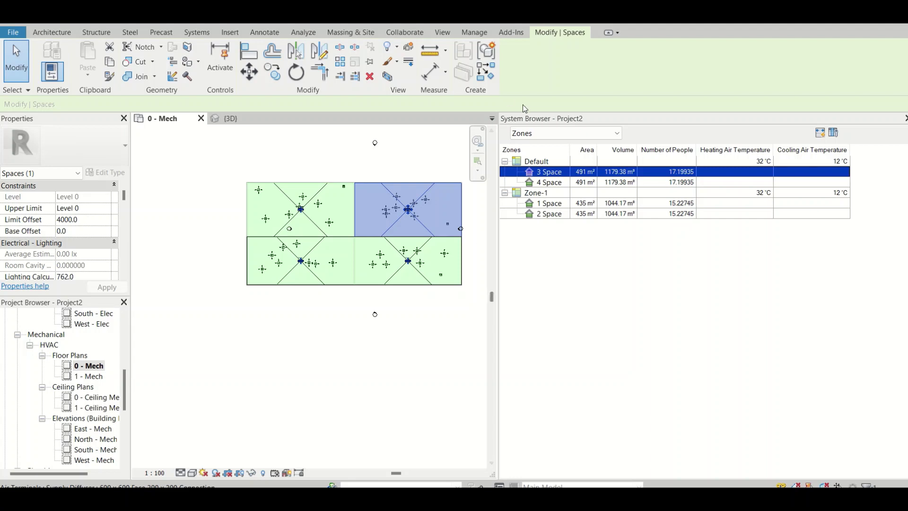
{"action": "left_click", "coordinate": [547, 134]}
{"action": "left_click", "coordinate": [547, 147]}
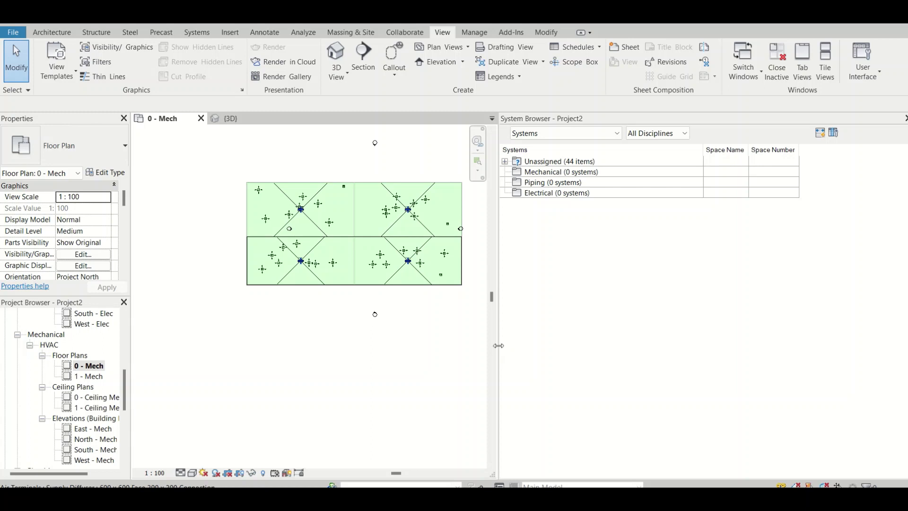
Widen the floor plan beside the systems list and select Unassigned (44 items)
{"action": "left_click_drag", "start_coordinate": [501, 354], "coordinate": [551, 344]}
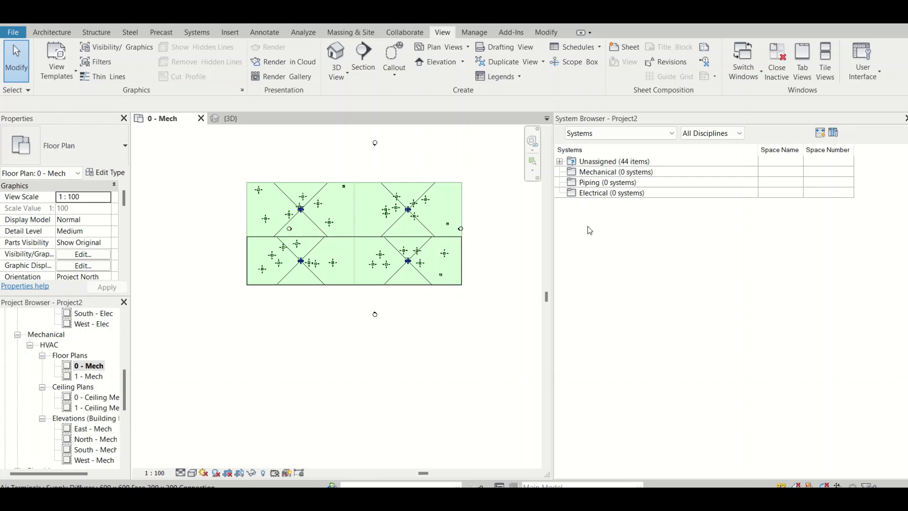
{"action": "left_click", "coordinate": [619, 164]}
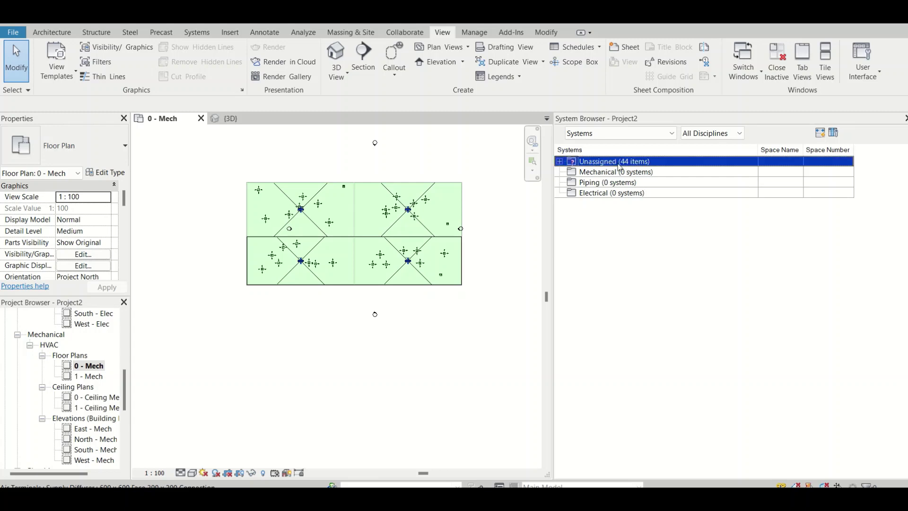
Expand Unassigned into Mechanical, Piping and Electrical groups and inspect the Mechanical group
{"action": "scroll", "coordinate": [301, 250], "scroll_direction": "up", "scroll_amount": 6}
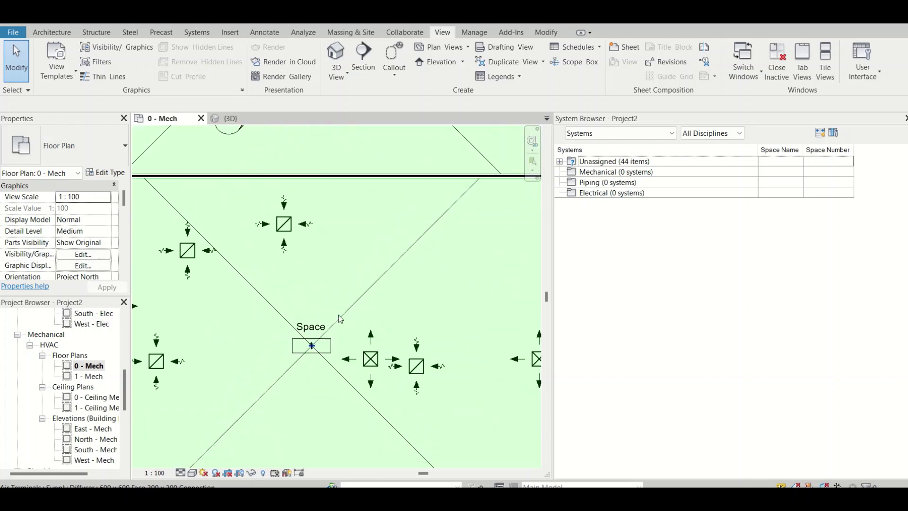
{"action": "left_click", "coordinate": [560, 161]}
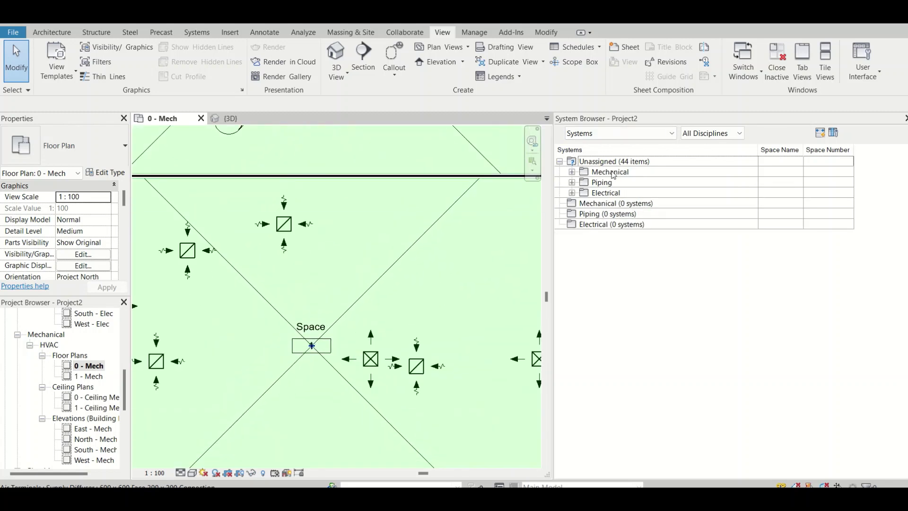
{"action": "left_click", "coordinate": [597, 175]}
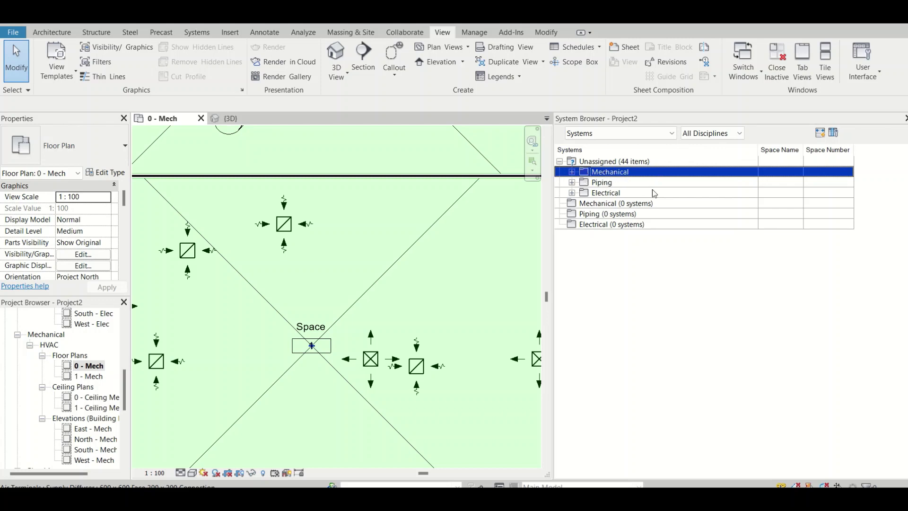
{"action": "key", "text": "Escape"}
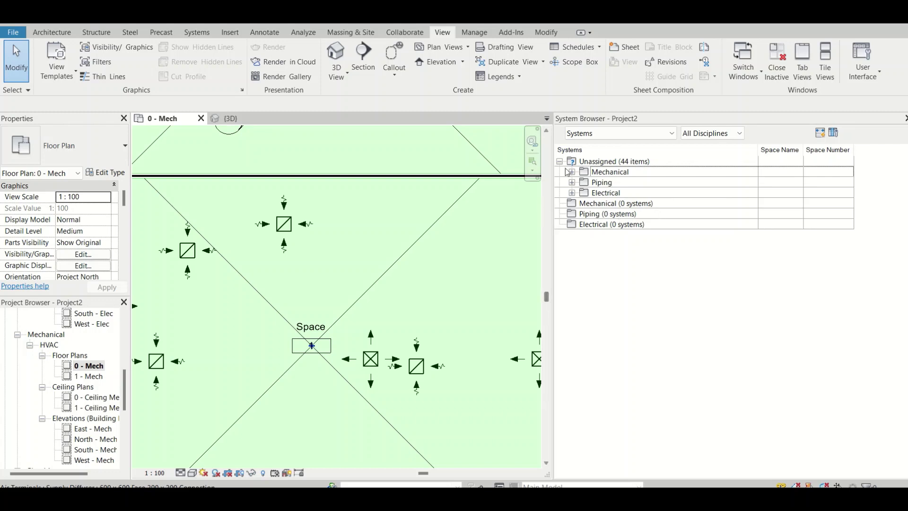
Select a return diffuser, then select the air handling unit and nudge it slightly down
{"action": "scroll", "coordinate": [312, 244], "scroll_direction": "down", "scroll_amount": 2}
{"action": "scroll", "coordinate": [460, 377], "scroll_direction": "down", "scroll_amount": 3}
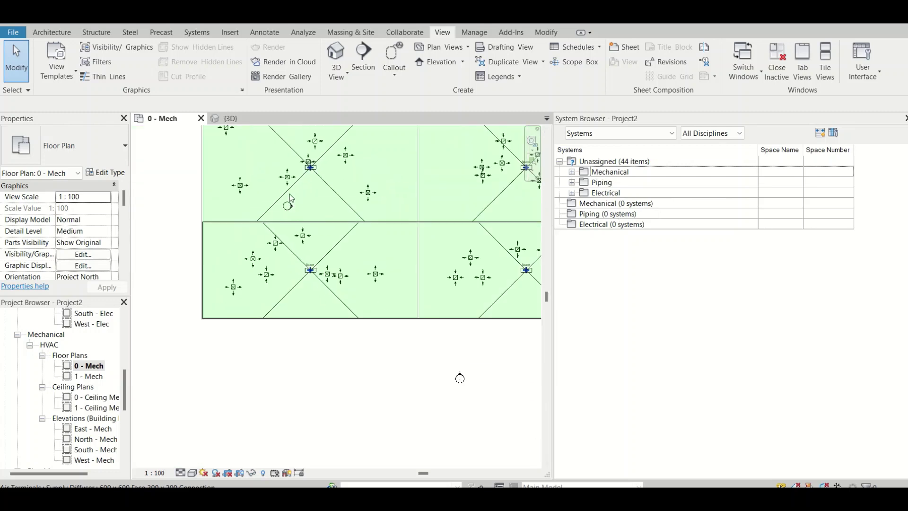
{"action": "scroll", "coordinate": [379, 308], "scroll_direction": "up", "scroll_amount": 3}
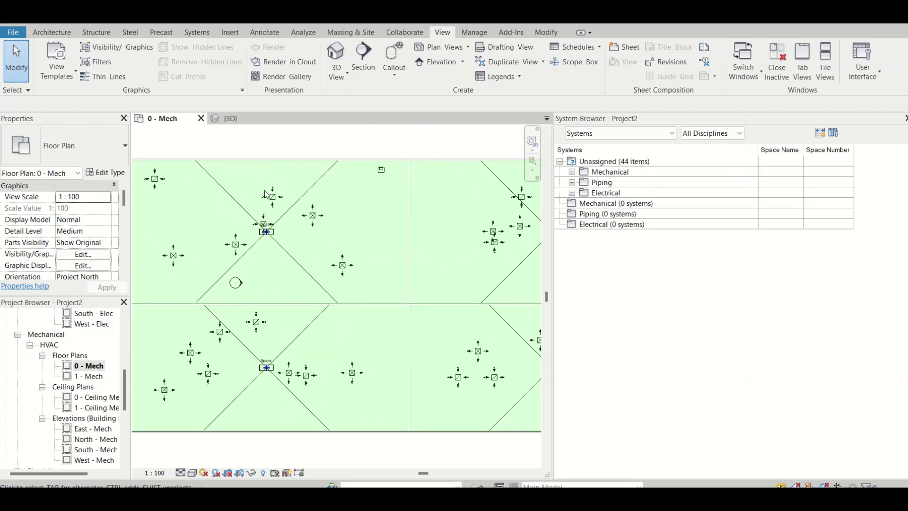
{"action": "scroll", "coordinate": [265, 193], "scroll_direction": "up", "scroll_amount": 2}
{"action": "left_click", "coordinate": [261, 194]}
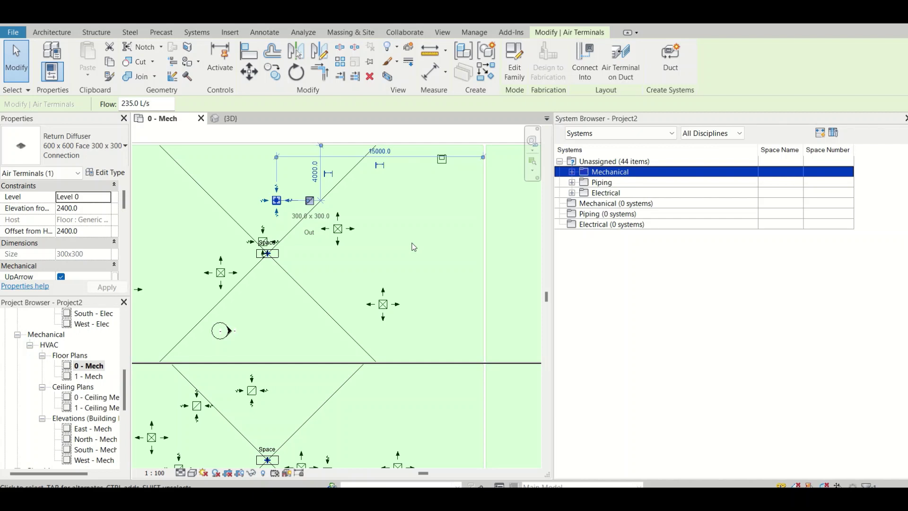
{"action": "left_click", "coordinate": [443, 163]}
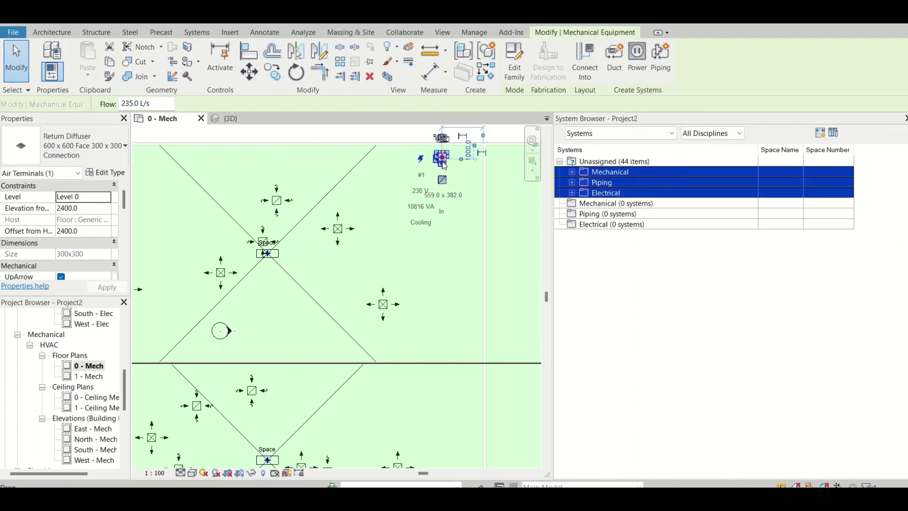
{"action": "left_click_drag", "start_coordinate": [444, 164], "coordinate": [444, 169]}
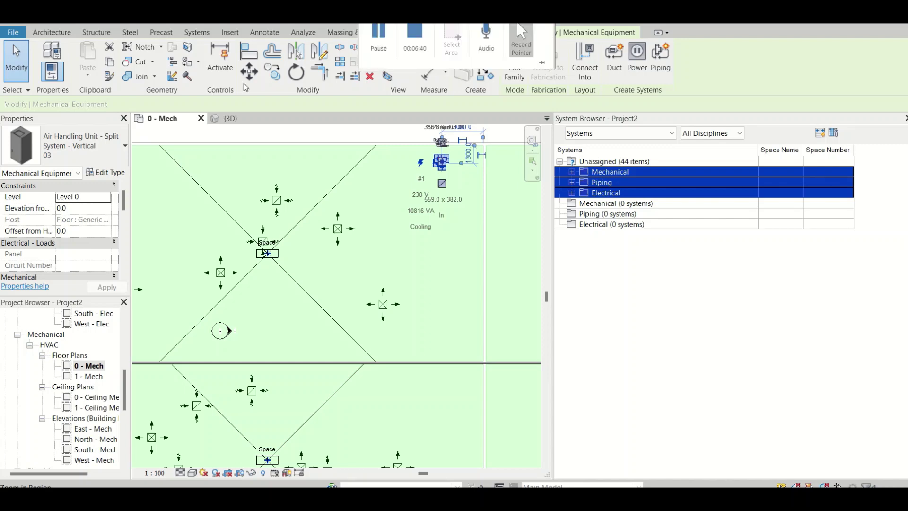
Isolate the air handling unit in 3D with Selection Box and orbit to its back connections
{"action": "left_click", "coordinate": [388, 76]}
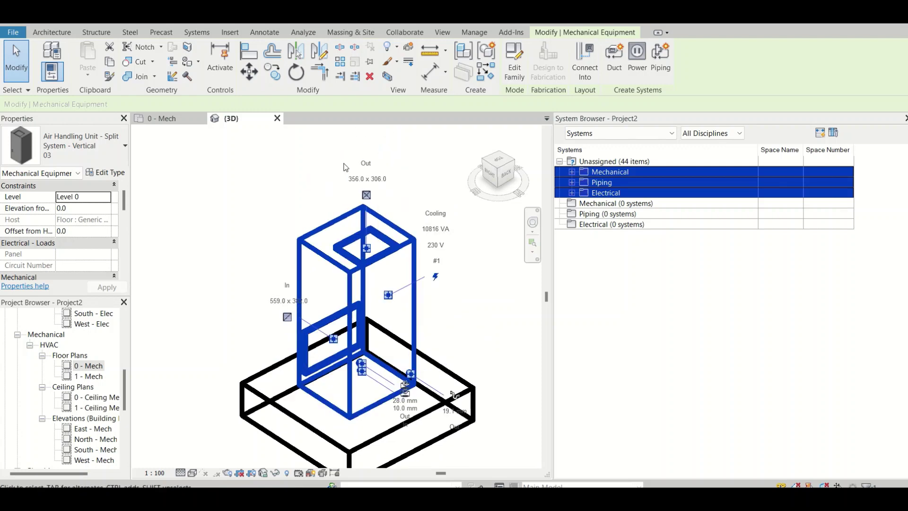
{"action": "left_click", "coordinate": [572, 172]}
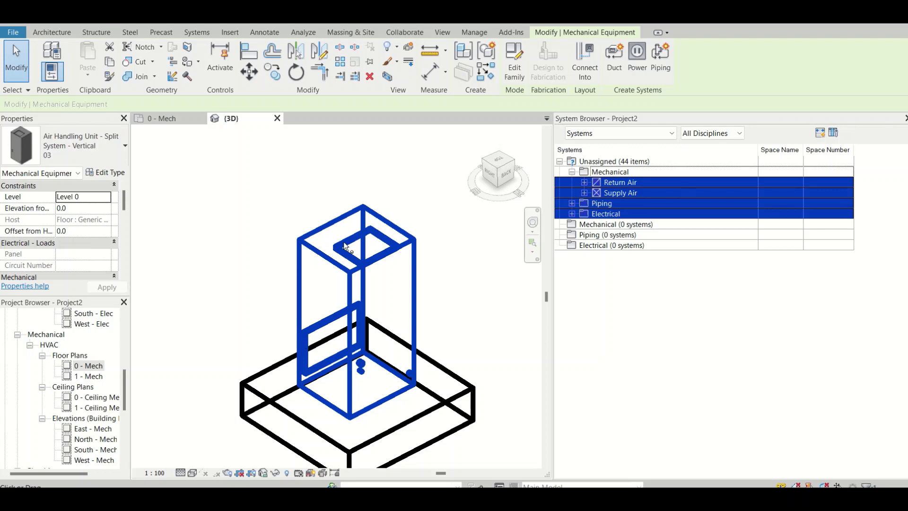
{"action": "left_click", "coordinate": [310, 246]}
{"action": "middle_click_drag", "start_coordinate": [310, 246], "coordinate": [336, 189]}
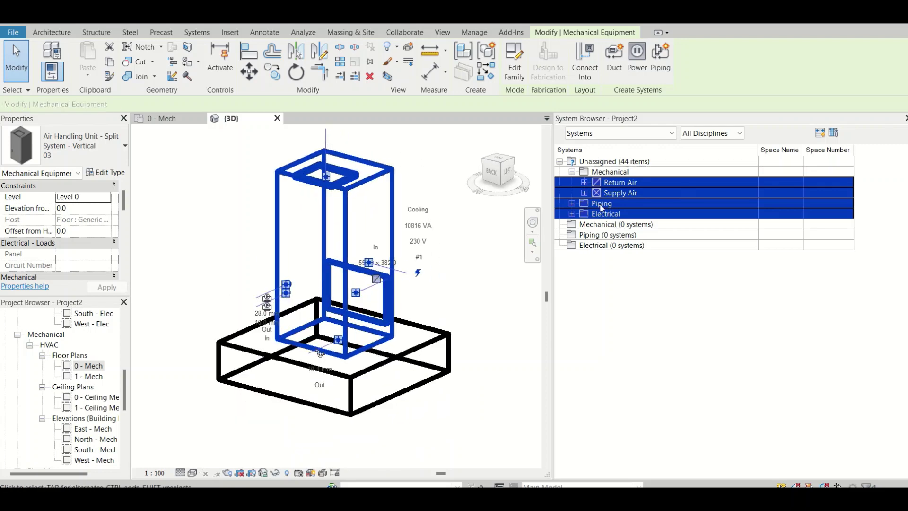
{"action": "scroll", "coordinate": [266, 281], "scroll_direction": "up", "scroll_amount": 3}
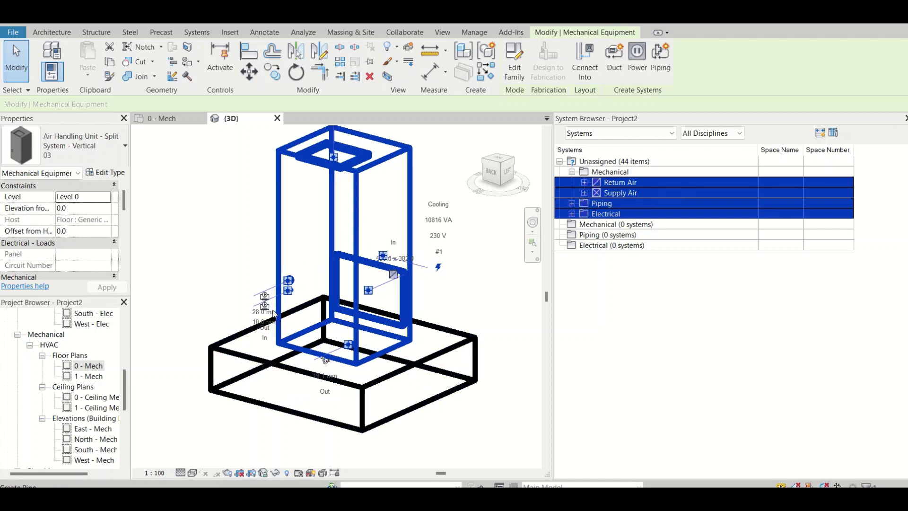
{"action": "middle_click_drag", "start_coordinate": [266, 280], "coordinate": [400, 335], "text": "shift"}
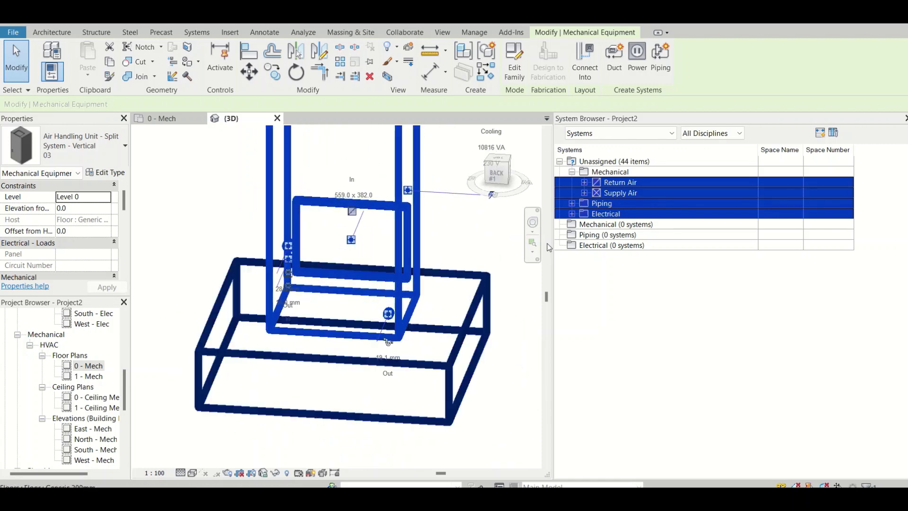
Expand the Piping Other group and Electrical group while orbiting around the unit in 3D
{"action": "left_click", "coordinate": [571, 203]}
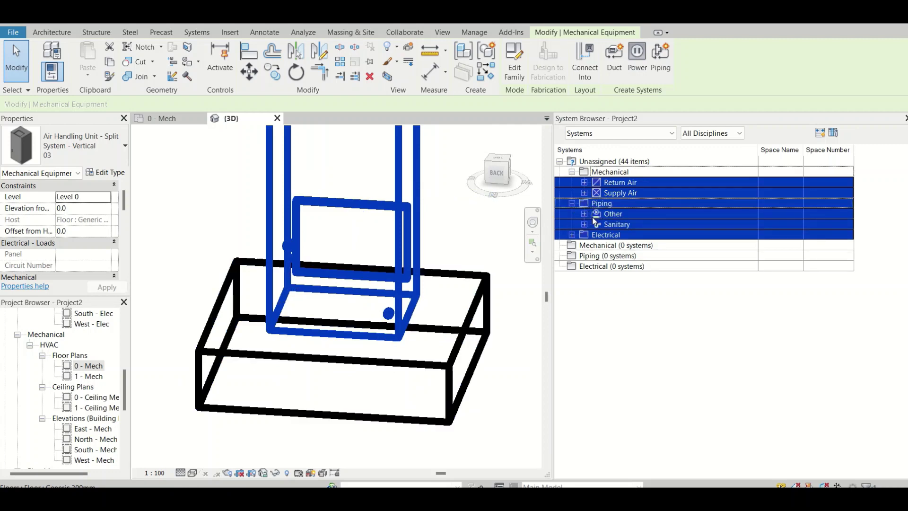
{"action": "left_click", "coordinate": [585, 214]}
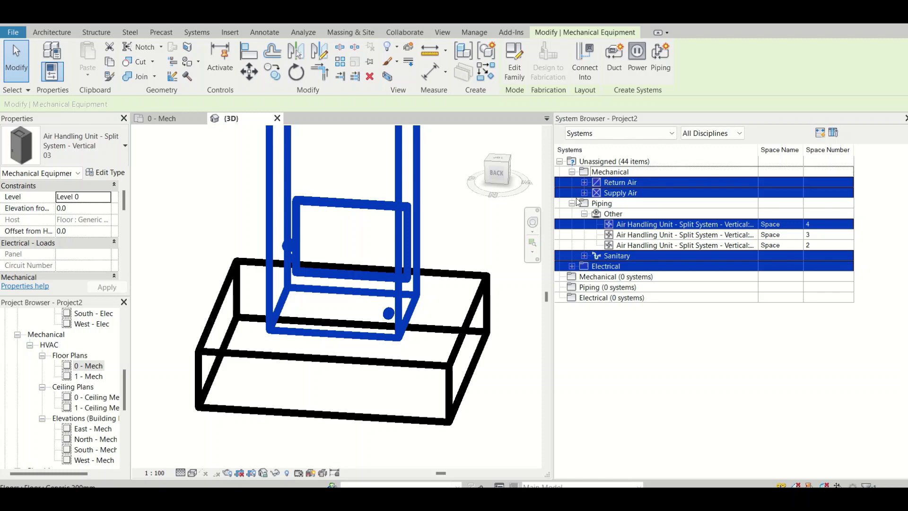
{"action": "scroll", "coordinate": [232, 354], "scroll_direction": "down", "scroll_amount": 3}
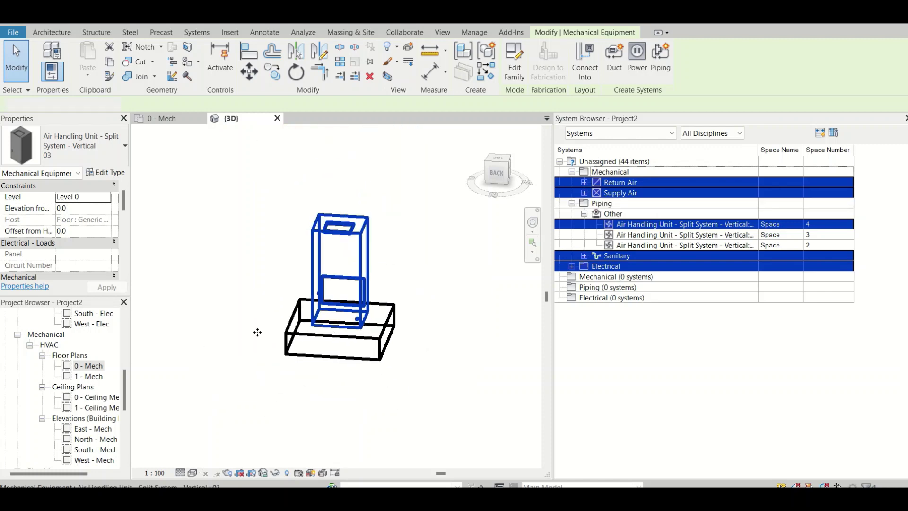
{"action": "left_click", "coordinate": [377, 258]}
{"action": "scroll", "coordinate": [370, 282], "scroll_direction": "up", "scroll_amount": 5}
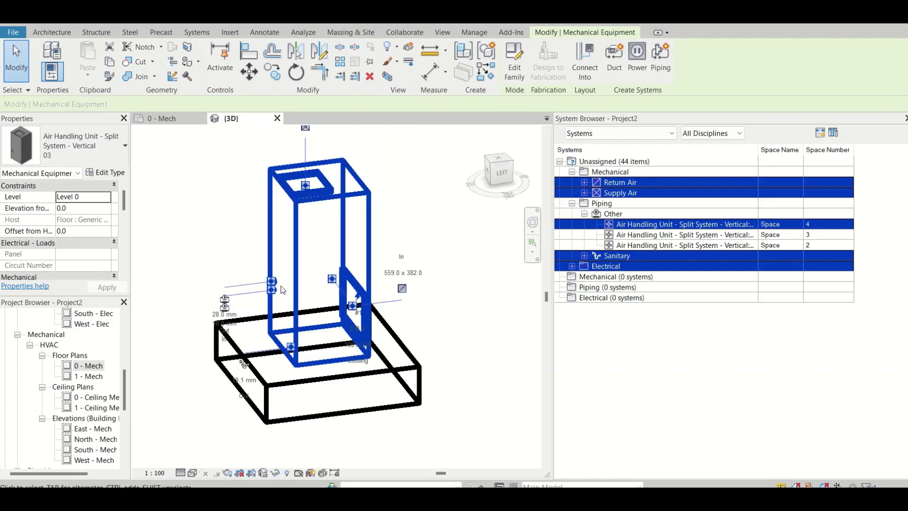
{"action": "mouse_move", "coordinate": [369, 282]}
{"action": "middle_mouse_down", "text": "shift"}
{"action": "mouse_move", "coordinate": [414, 347]}
{"action": "mouse_move", "coordinate": [351, 291]}
{"action": "mouse_move", "coordinate": [265, 305]}
{"action": "mouse_move", "coordinate": [359, 294]}
{"action": "middle_mouse_up", "text": "shift"}
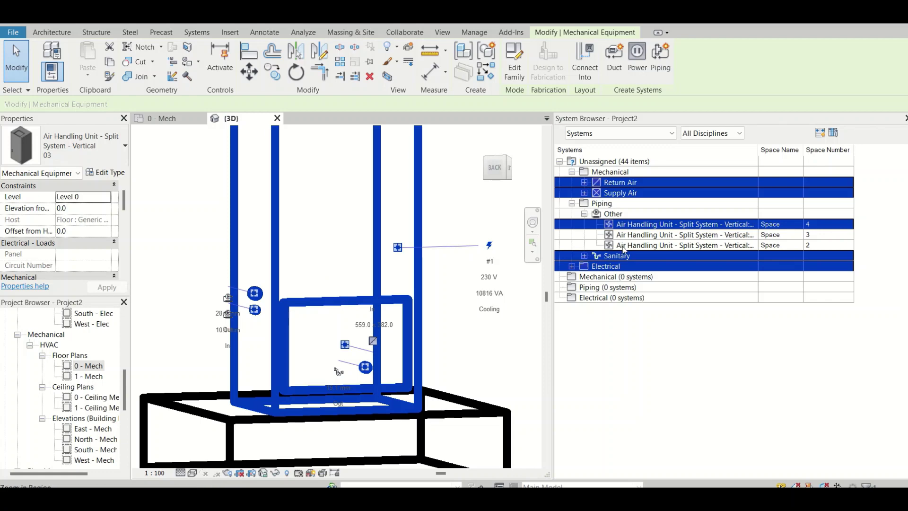
{"action": "left_click", "coordinate": [572, 266]}
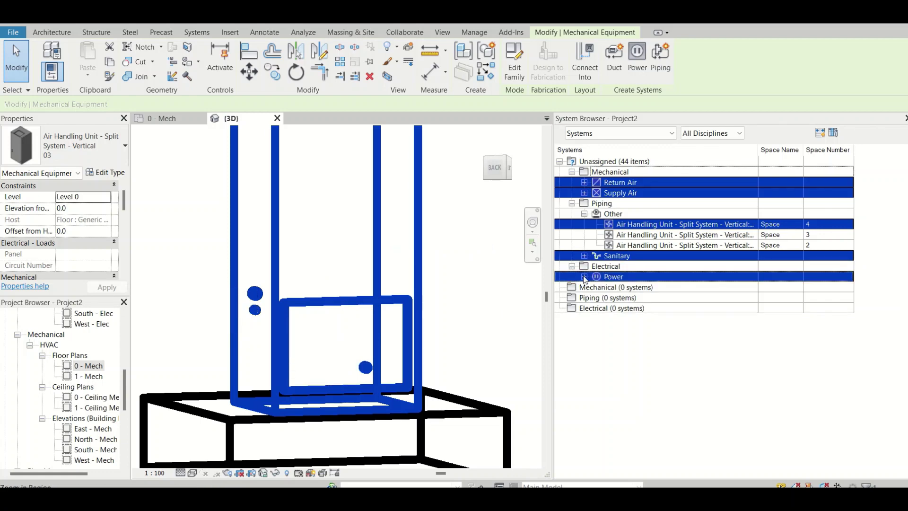
{"action": "left_click", "coordinate": [585, 277]}
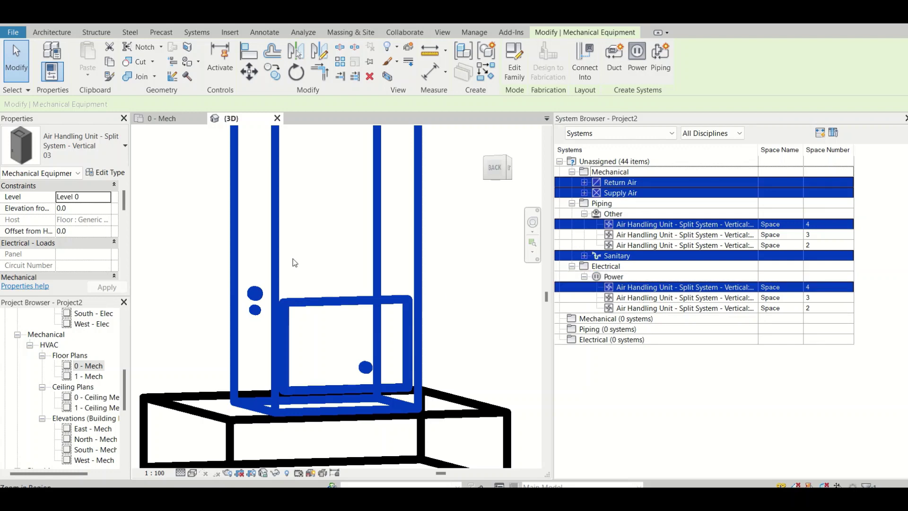
{"action": "scroll", "coordinate": [222, 256], "scroll_direction": "down", "scroll_amount": 2}
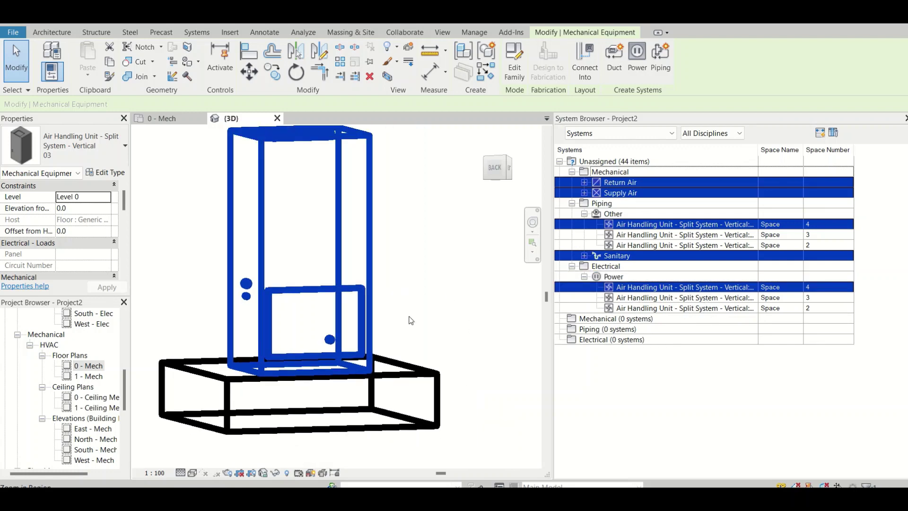
{"action": "scroll", "coordinate": [392, 317], "scroll_direction": "down", "scroll_amount": 2}
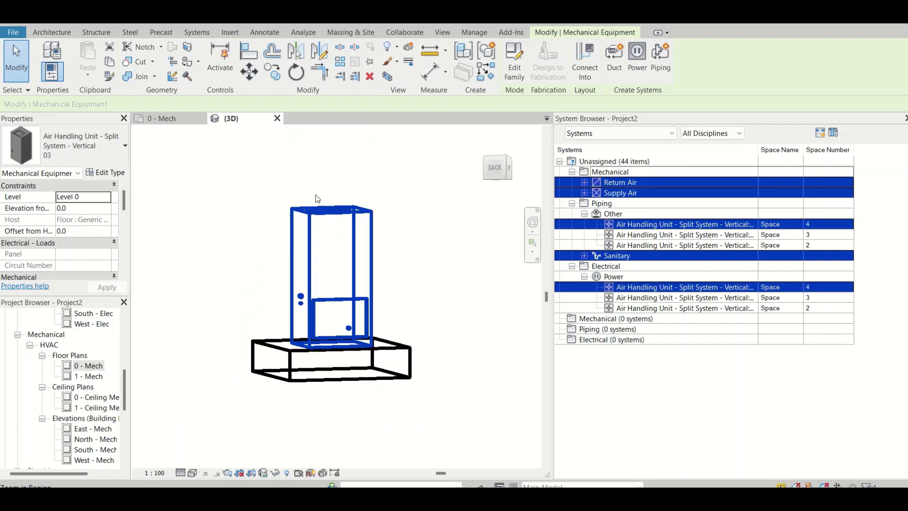
{"action": "left_click", "coordinate": [600, 298], "text": "ctrl"}
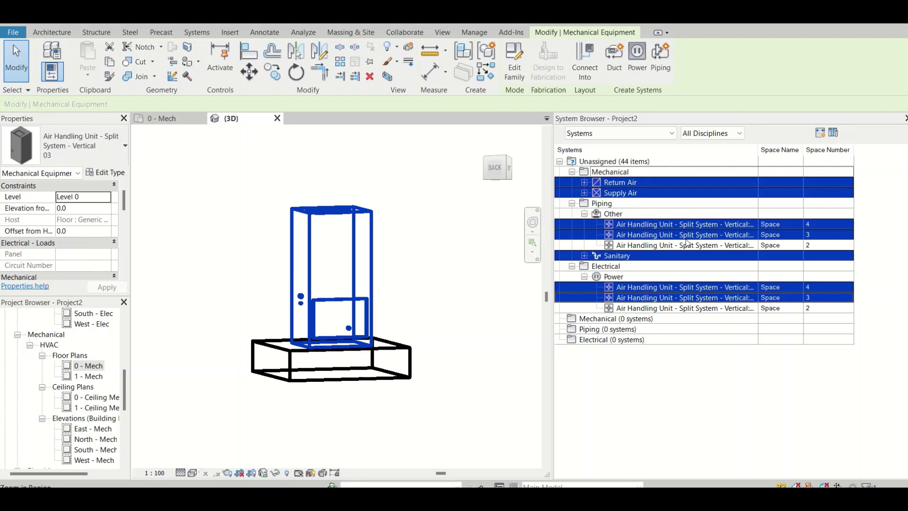
{"action": "left_click", "coordinate": [585, 256]}
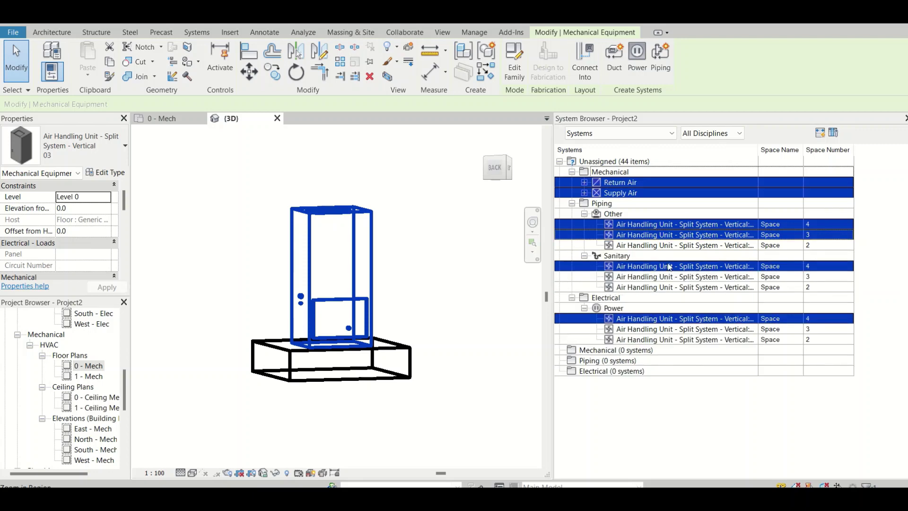
{"action": "left_click", "coordinate": [683, 287], "text": "ctrl"}
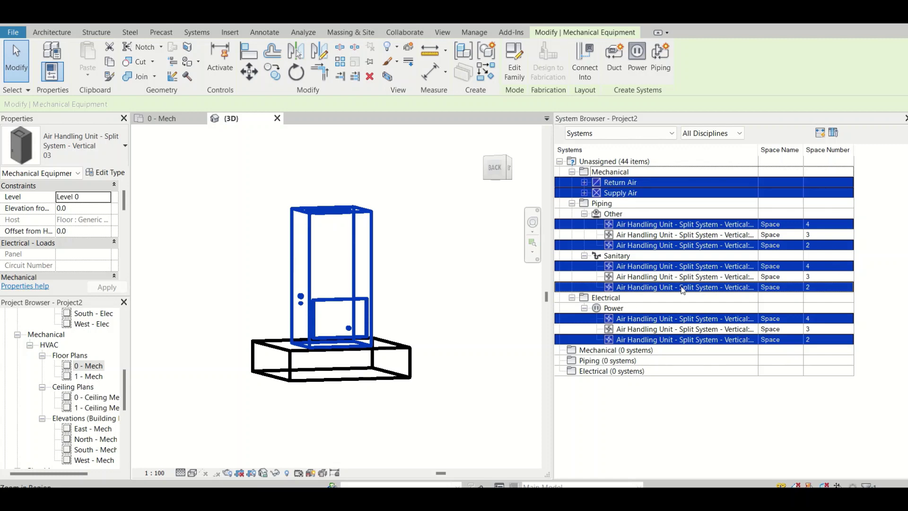
{"action": "left_click", "coordinate": [683, 287], "text": "ctrl"}
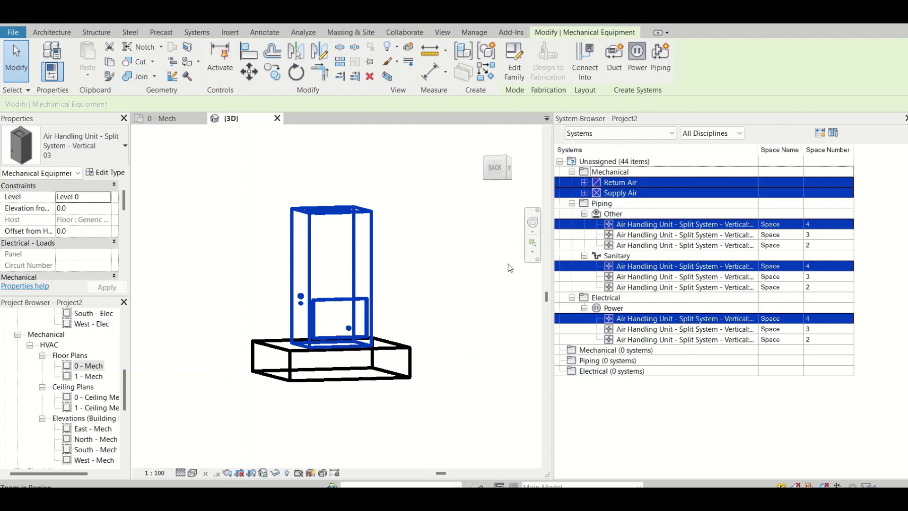
{"action": "left_click", "coordinate": [604, 204], "text": "ctrl"}
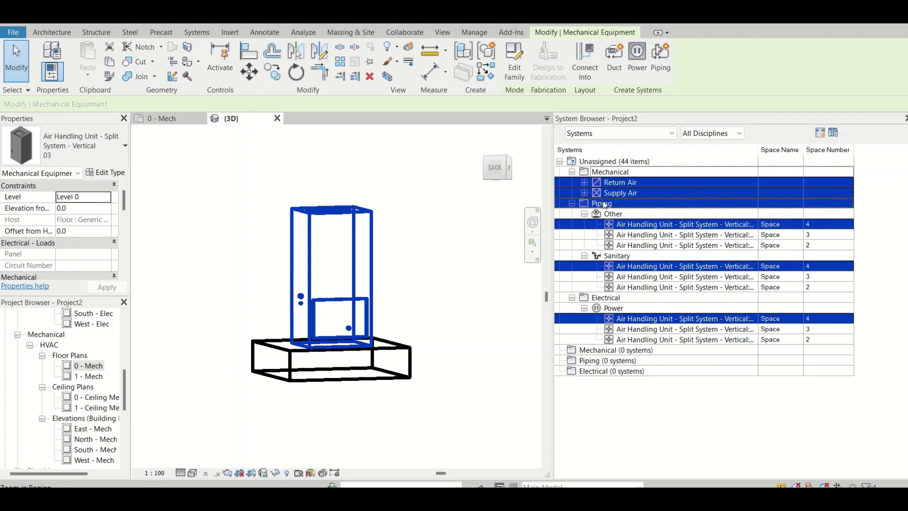
{"action": "left_click", "coordinate": [717, 226], "text": "ctrl"}
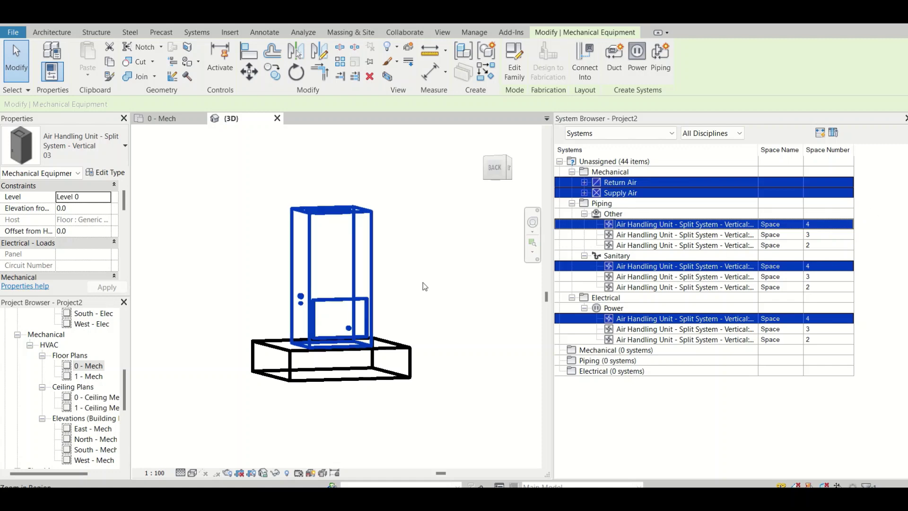
Return to the 0 - Mech plan, zoom to the air handling unit and select it to show connectors
{"action": "left_click", "coordinate": [161, 118]}
{"action": "scroll", "coordinate": [307, 274], "scroll_direction": "down", "scroll_amount": 4}
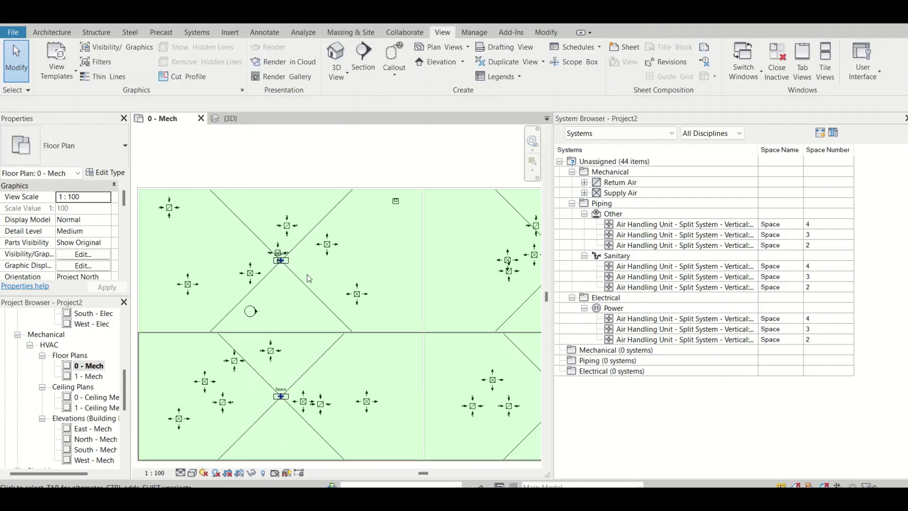
{"action": "scroll", "coordinate": [424, 340], "scroll_direction": "down", "scroll_amount": 1}
{"action": "middle_click_drag", "start_coordinate": [424, 341], "coordinate": [366, 350]}
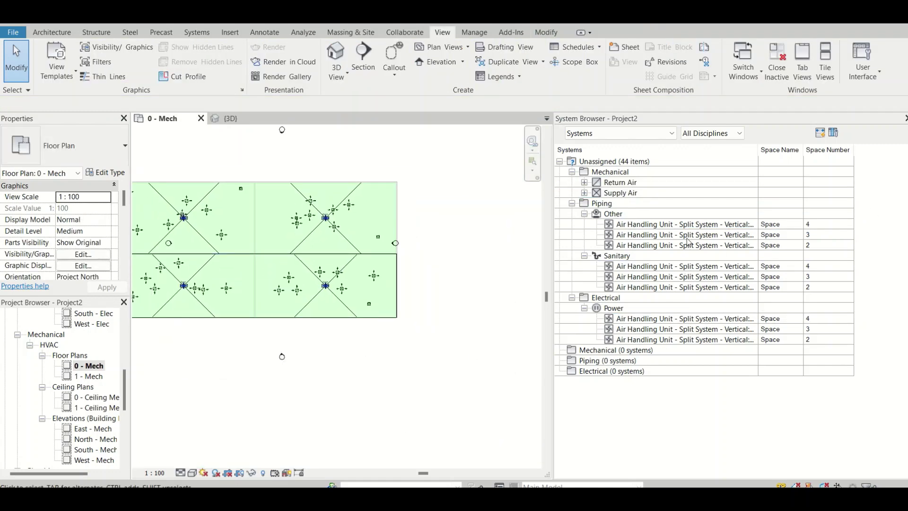
{"action": "left_click", "coordinate": [672, 225]}
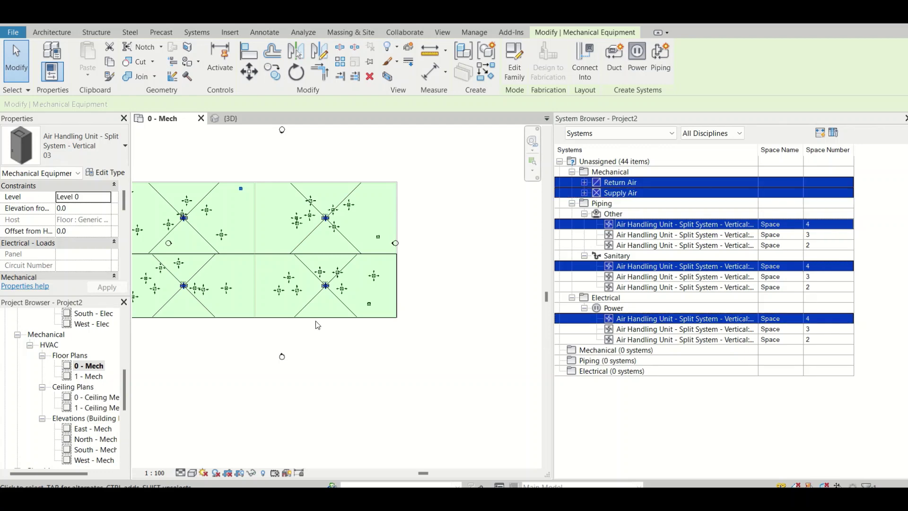
{"action": "scroll", "coordinate": [223, 189], "scroll_direction": "up", "scroll_amount": 8}
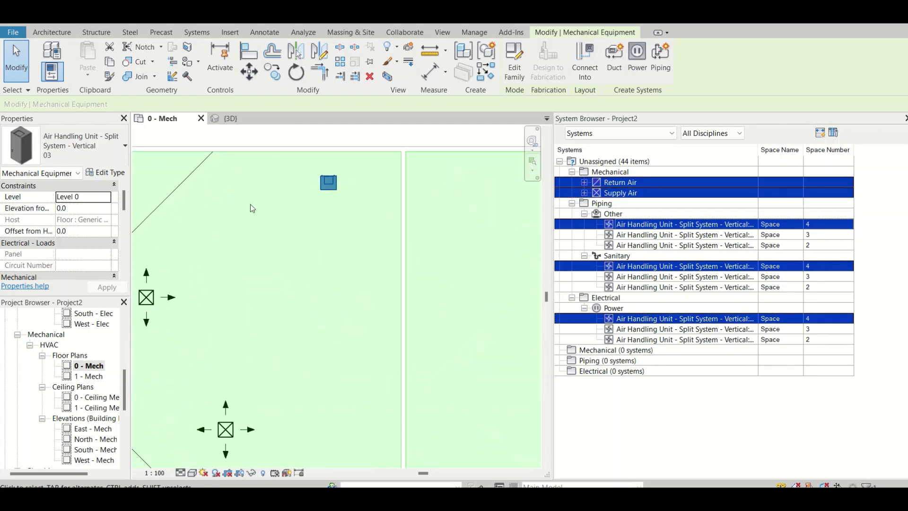
{"action": "scroll", "coordinate": [359, 287], "scroll_direction": "up", "scroll_amount": 4}
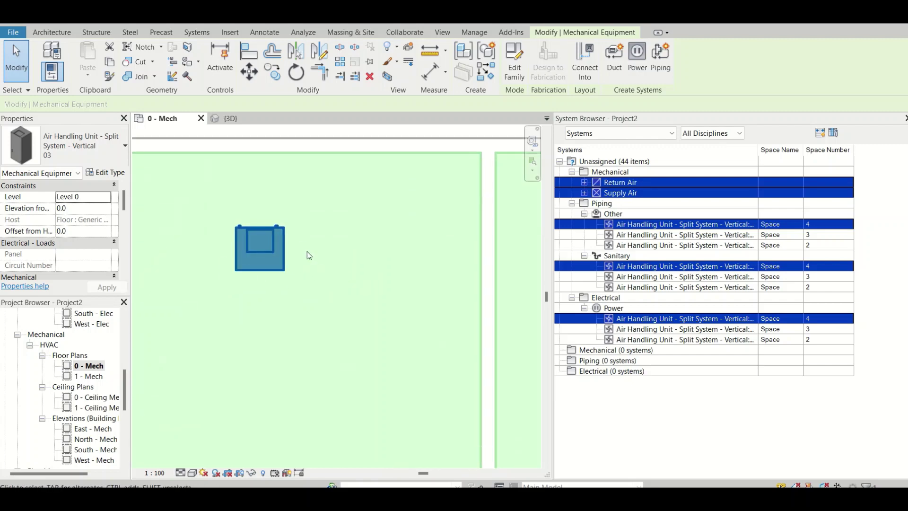
{"action": "scroll", "coordinate": [308, 255], "scroll_direction": "down", "scroll_amount": 1}
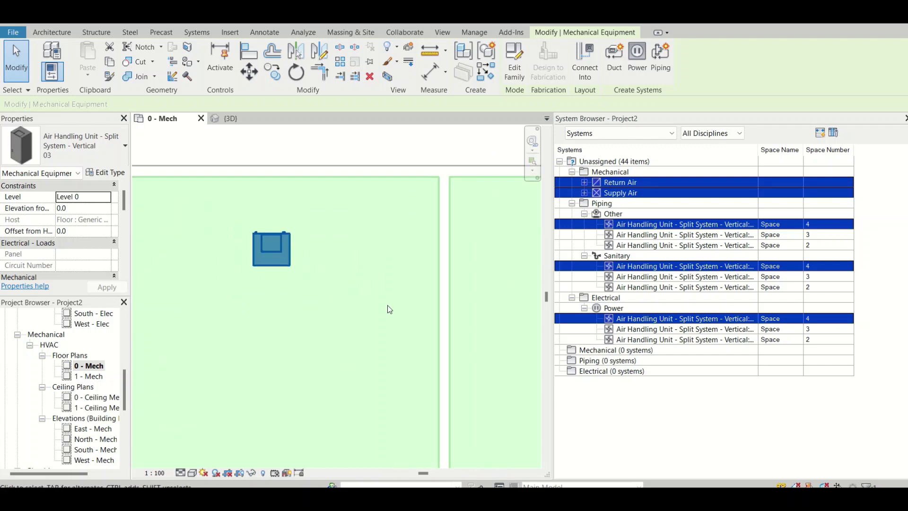
{"action": "left_click", "coordinate": [372, 171]}
{"action": "left_click", "coordinate": [262, 243]}
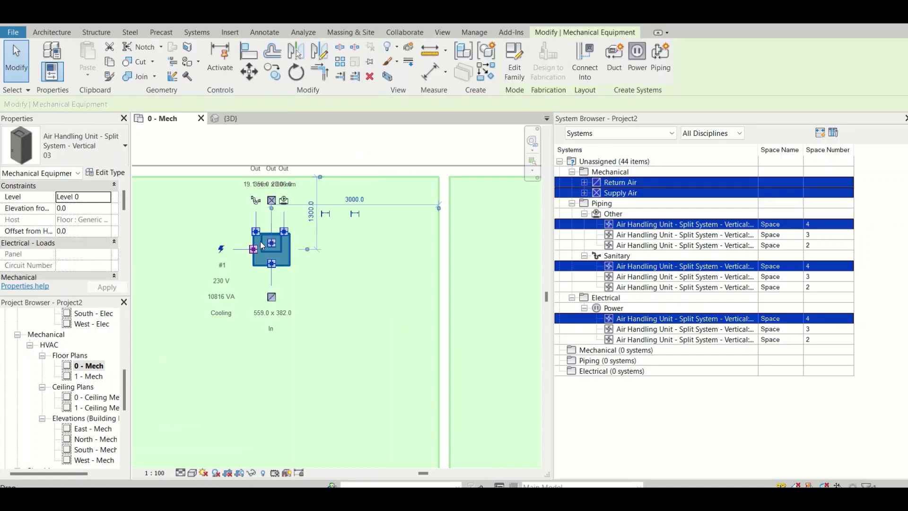
Expand Return Air in the System Browser, review its Space 2 air handling units, and select the unit in the plan
{"action": "left_click", "coordinate": [585, 182]}
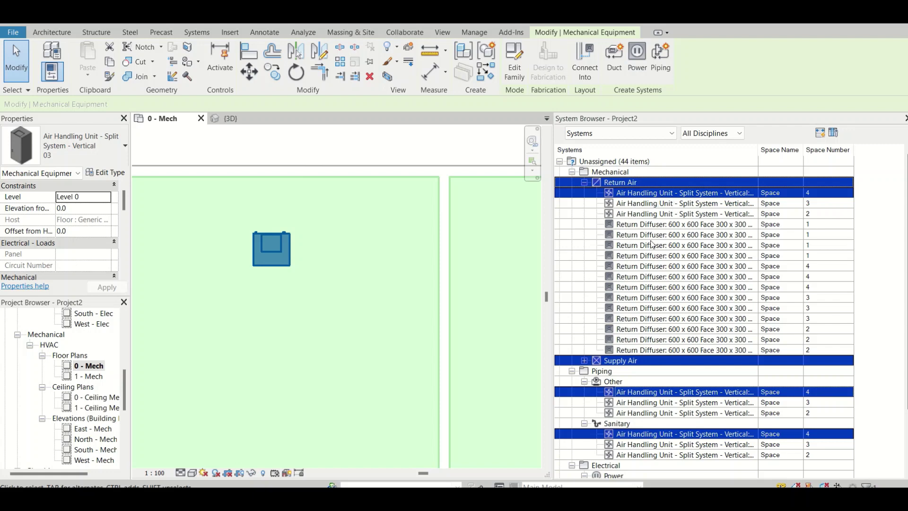
{"action": "left_click", "coordinate": [664, 213], "text": "ctrl"}
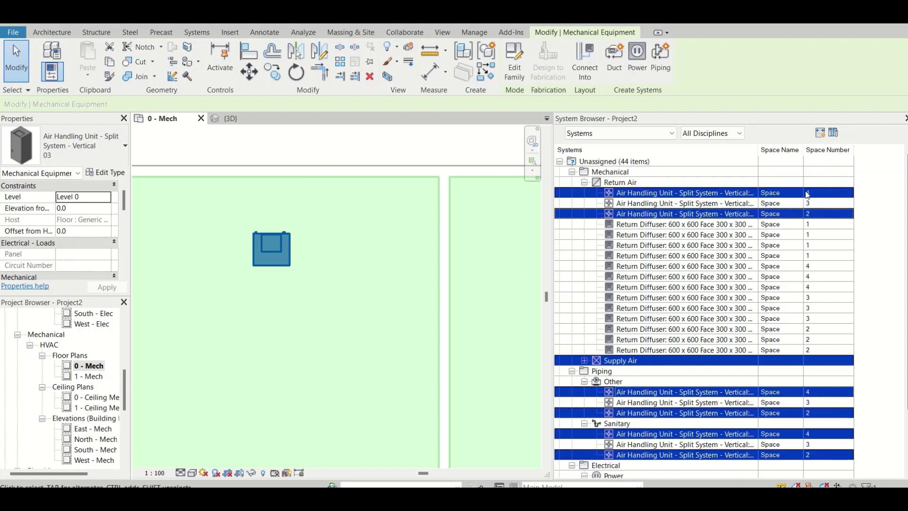
{"action": "left_click", "coordinate": [681, 214], "text": "shift"}
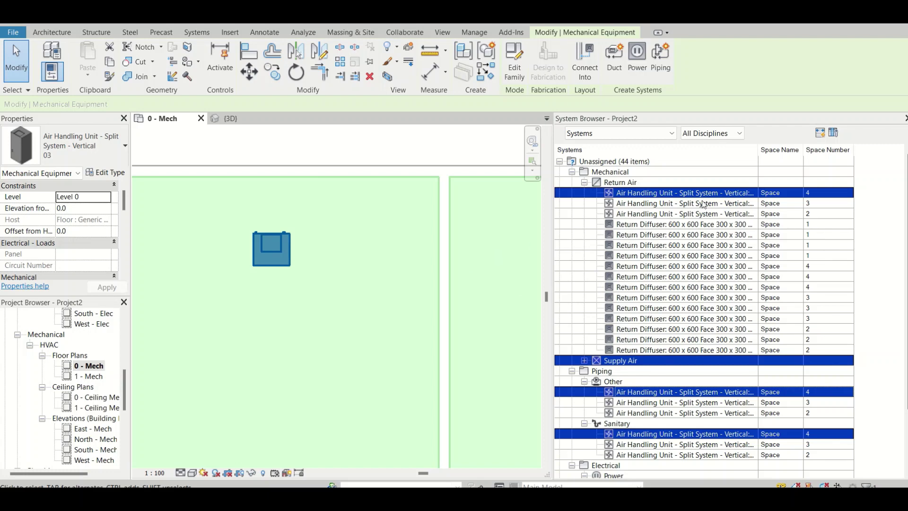
{"action": "scroll", "coordinate": [349, 245], "scroll_direction": "down", "scroll_amount": 5}
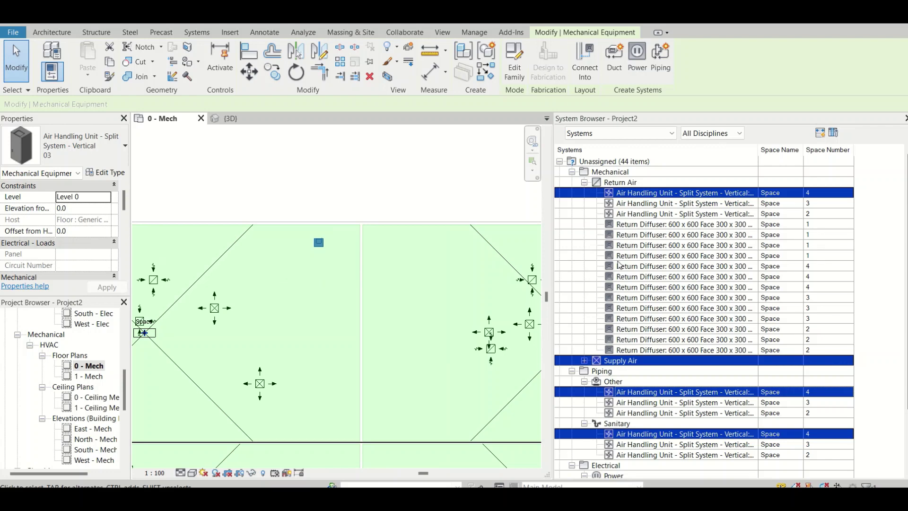
{"action": "left_click", "coordinate": [593, 382], "text": "ctrl"}
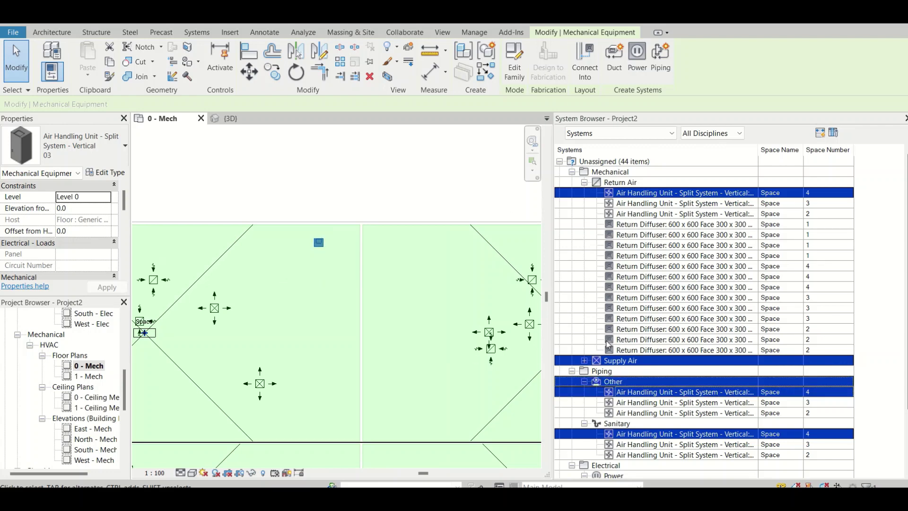
{"action": "left_click", "coordinate": [319, 242]}
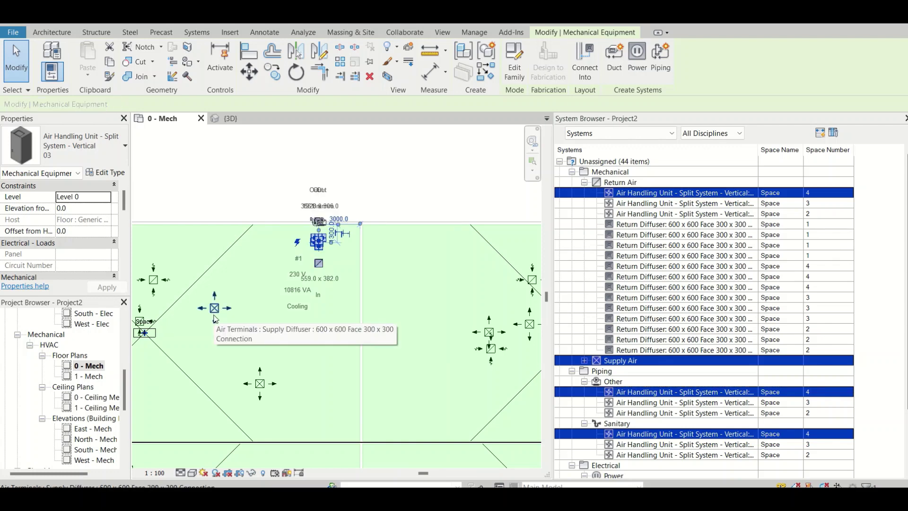
Expand the Supply Air node and reselect the air handling unit in the plan
{"action": "scroll", "coordinate": [573, 329], "scroll_direction": "down", "scroll_amount": 1}
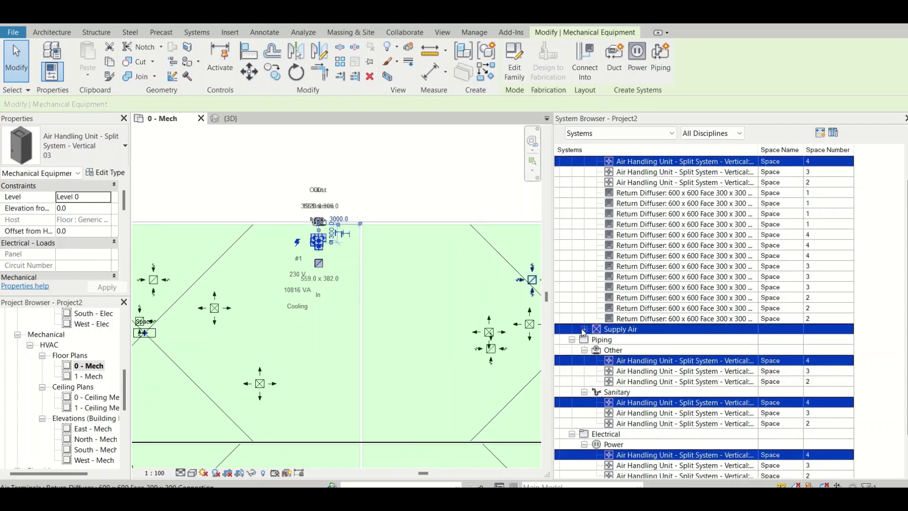
{"action": "left_click", "coordinate": [584, 329]}
{"action": "key", "text": "Escape"}
{"action": "left_click", "coordinate": [319, 250]}
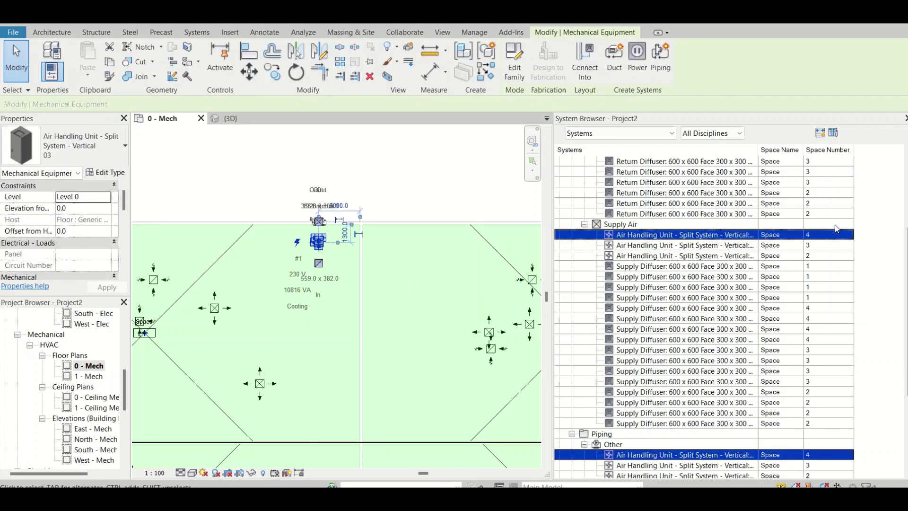
Select the Supply Air entry and locate the empty Mechanical (0 systems) group
{"action": "left_click", "coordinate": [709, 228]}
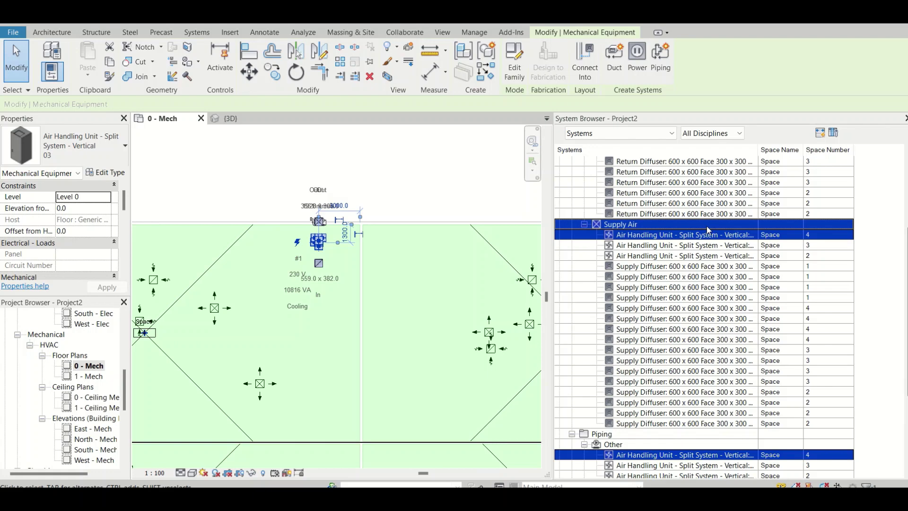
{"action": "scroll", "coordinate": [708, 230], "scroll_direction": "up", "scroll_amount": 4}
{"action": "scroll", "coordinate": [707, 233], "scroll_direction": "down", "scroll_amount": 5}
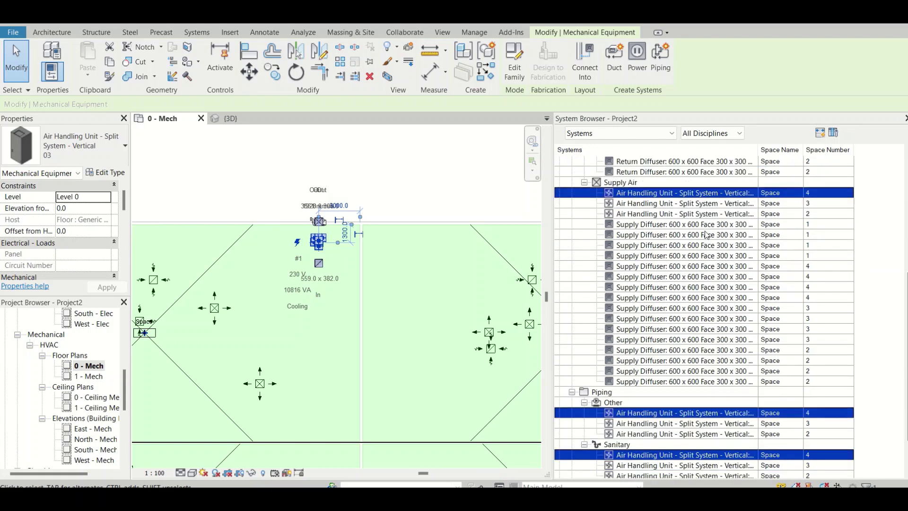
{"action": "scroll", "coordinate": [706, 235], "scroll_direction": "down", "scroll_amount": 3}
{"action": "left_click", "coordinate": [605, 436]}
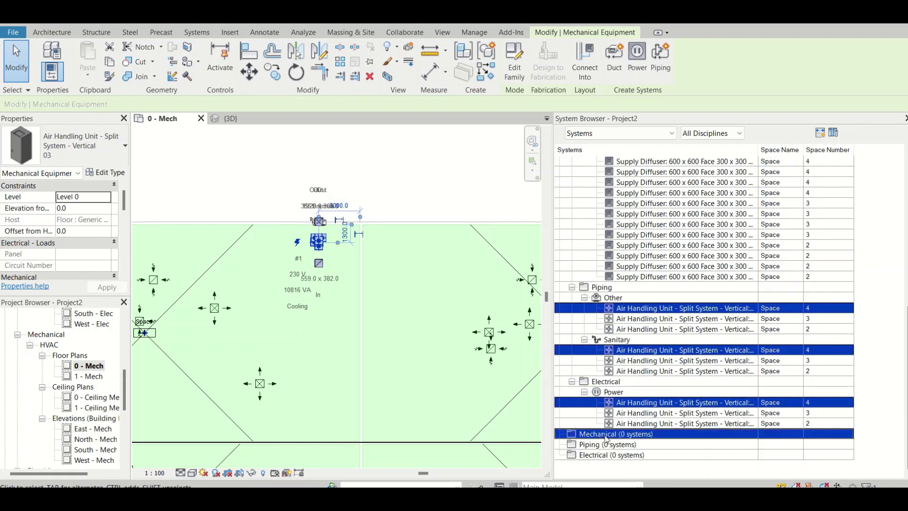
Create a duct system from the supply diffuser with the air handling unit as its equipment
{"action": "scroll", "coordinate": [254, 263], "scroll_direction": "up", "scroll_amount": 2}
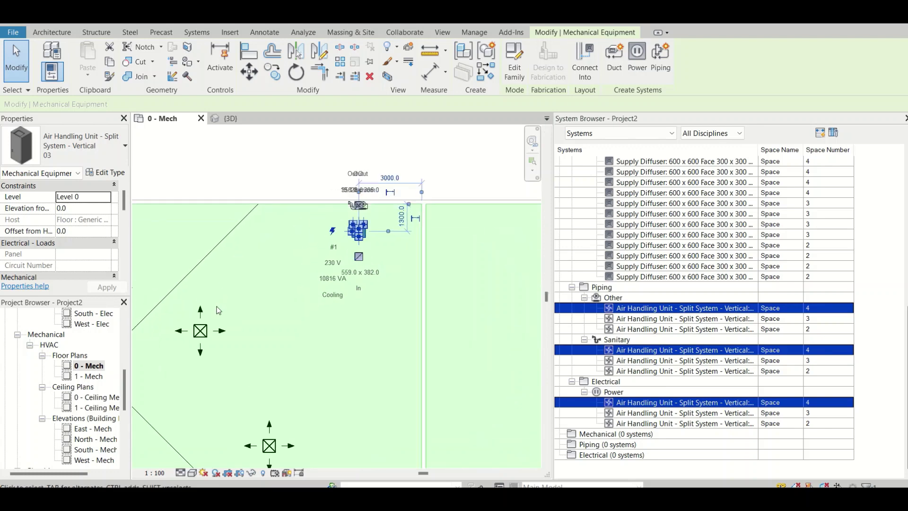
{"action": "left_click", "coordinate": [200, 331]}
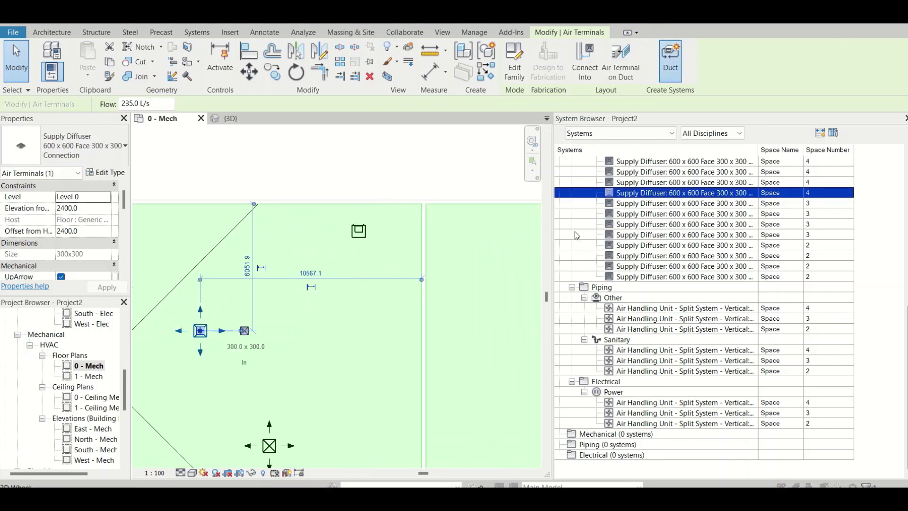
{"action": "left_click", "coordinate": [468, 284]}
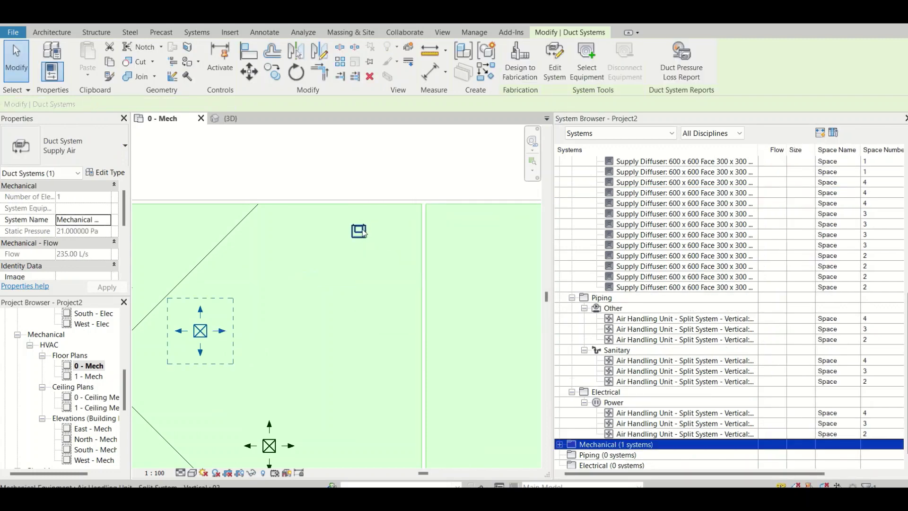
{"action": "left_click", "coordinate": [359, 232]}
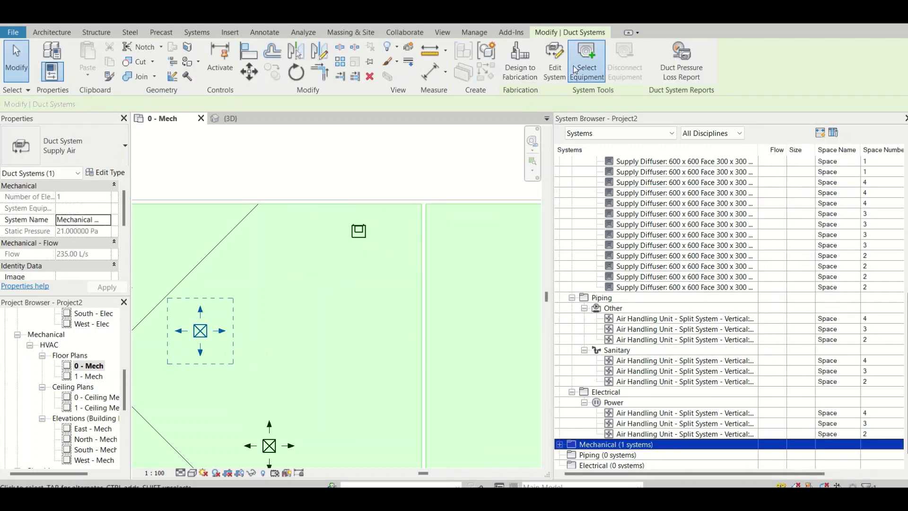
{"action": "left_click", "coordinate": [368, 231]}
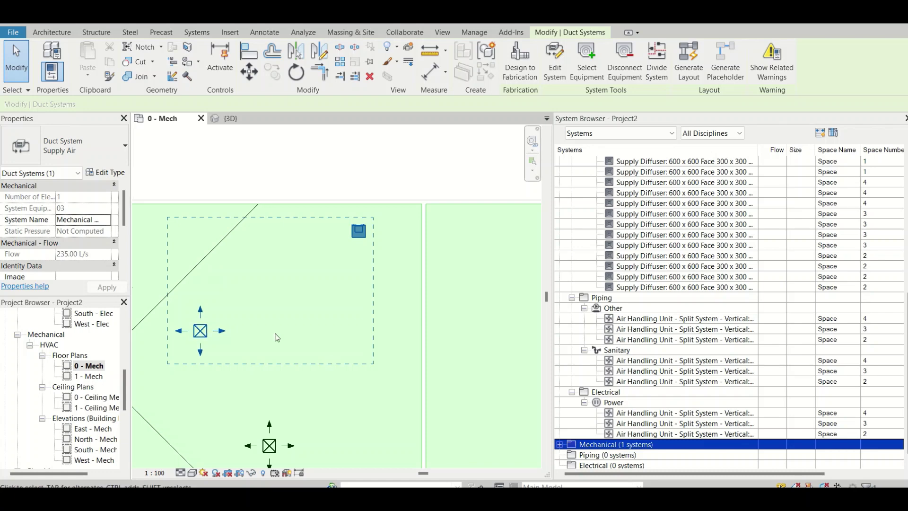
Expand Mechanical > Supply Air to confirm the Vertical: 03 air handling unit is listed
{"action": "left_click", "coordinate": [559, 445]}
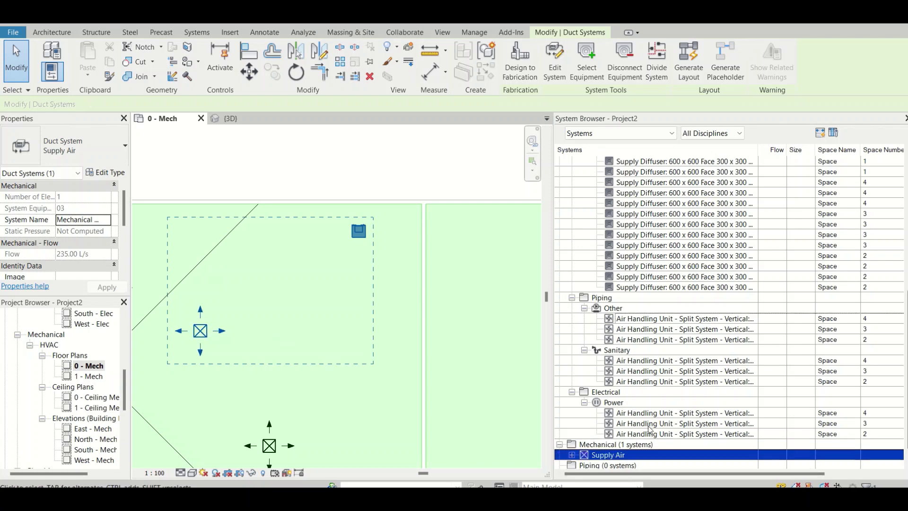
{"action": "scroll", "coordinate": [662, 426], "scroll_direction": "down", "scroll_amount": 1}
{"action": "left_click", "coordinate": [573, 424]}
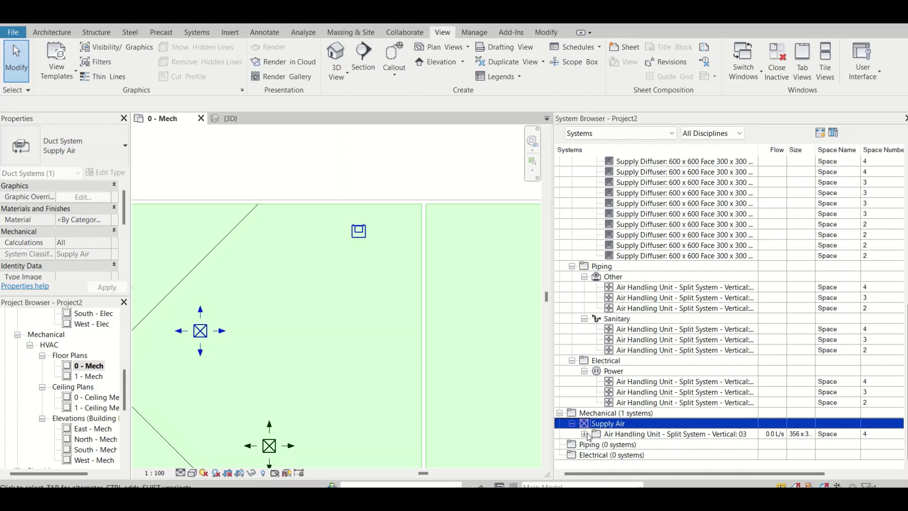
{"action": "left_click", "coordinate": [585, 434]}
{"action": "scroll", "coordinate": [649, 440], "scroll_direction": "down", "scroll_amount": 1}
{"action": "left_click", "coordinate": [649, 438]}
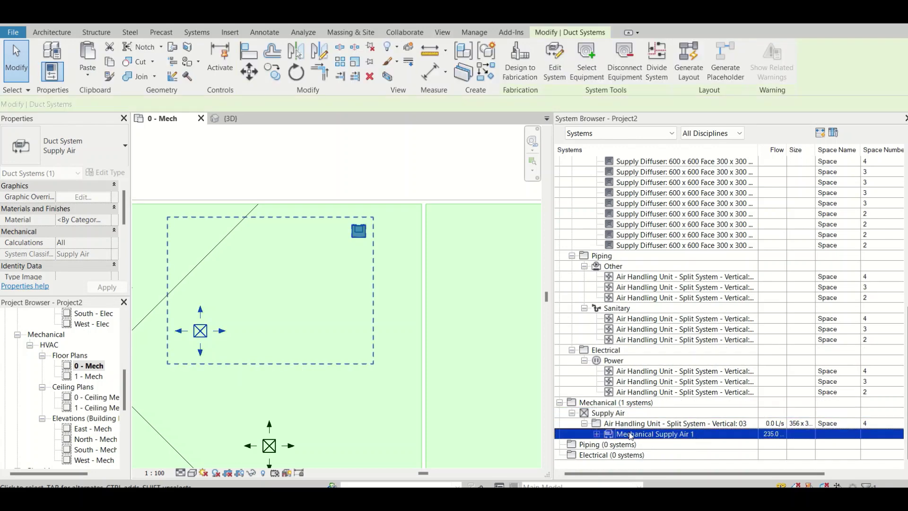
{"action": "left_click", "coordinate": [597, 434]}
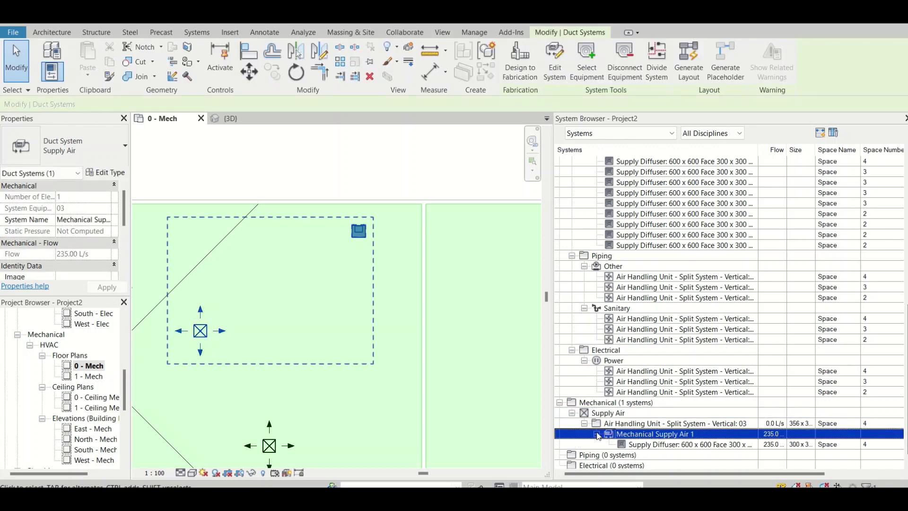
{"action": "scroll", "coordinate": [615, 437], "scroll_direction": "down", "scroll_amount": 1}
{"action": "left_click", "coordinate": [700, 434]}
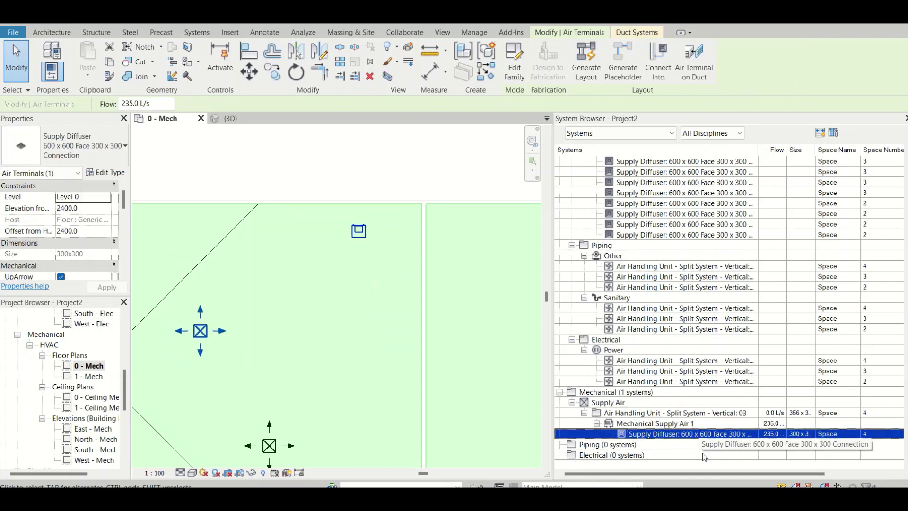
{"action": "left_click_drag", "start_coordinate": [707, 472], "coordinate": [791, 472]}
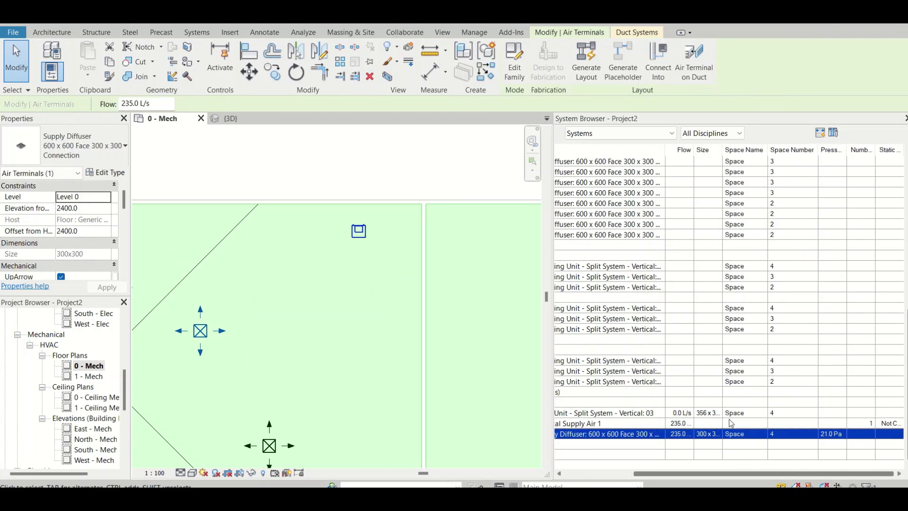
{"action": "scroll", "coordinate": [731, 421], "scroll_direction": "up", "scroll_amount": 1}
{"action": "scroll", "coordinate": [748, 449], "scroll_direction": "down", "scroll_amount": 4}
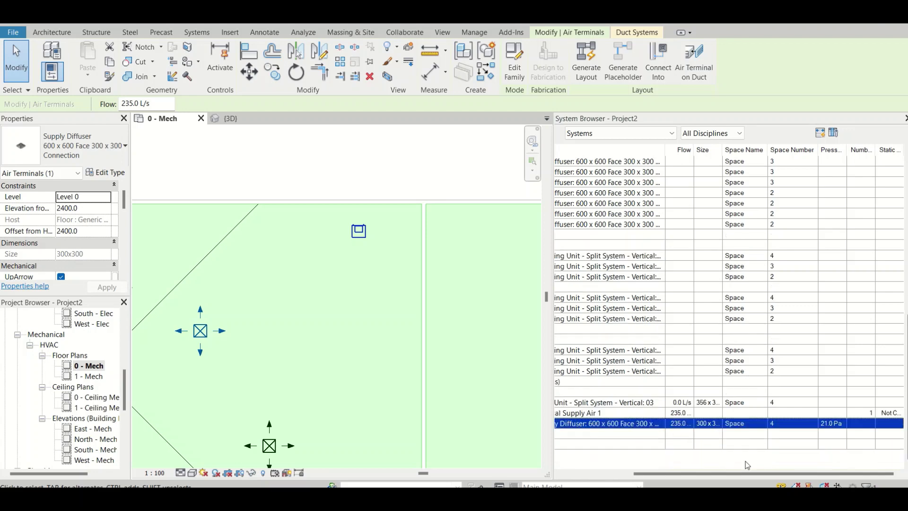
{"action": "scroll", "coordinate": [230, 313], "scroll_direction": "down", "scroll_amount": 3}
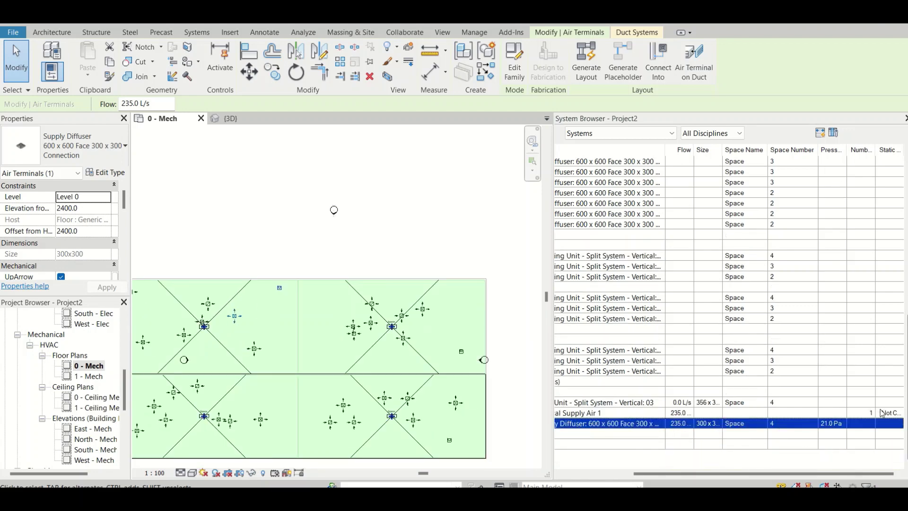
{"action": "left_click", "coordinate": [834, 133]}
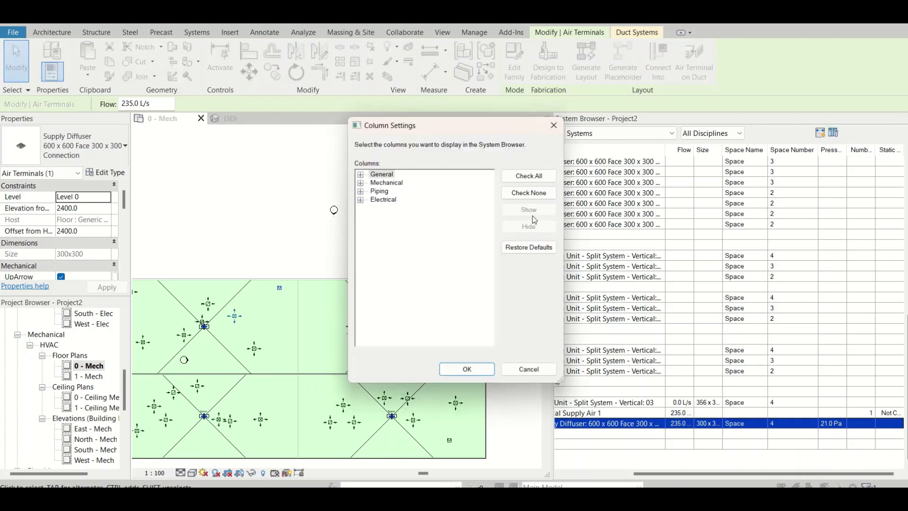
{"action": "left_click", "coordinate": [359, 182]}
{"action": "left_click", "coordinate": [360, 173]}
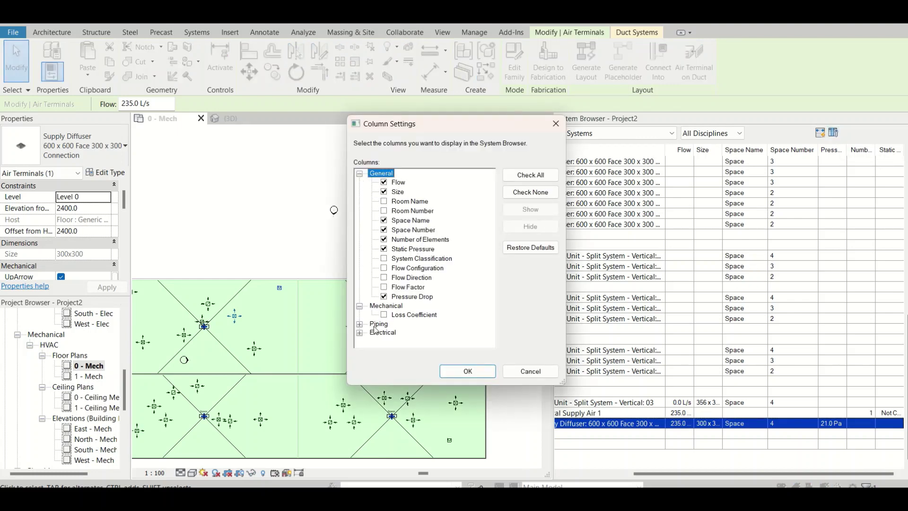
{"action": "left_click", "coordinate": [359, 324]}
{"action": "scroll", "coordinate": [363, 344], "scroll_direction": "down", "scroll_amount": 1}
{"action": "scroll", "coordinate": [414, 295], "scroll_direction": "up", "scroll_amount": 3}
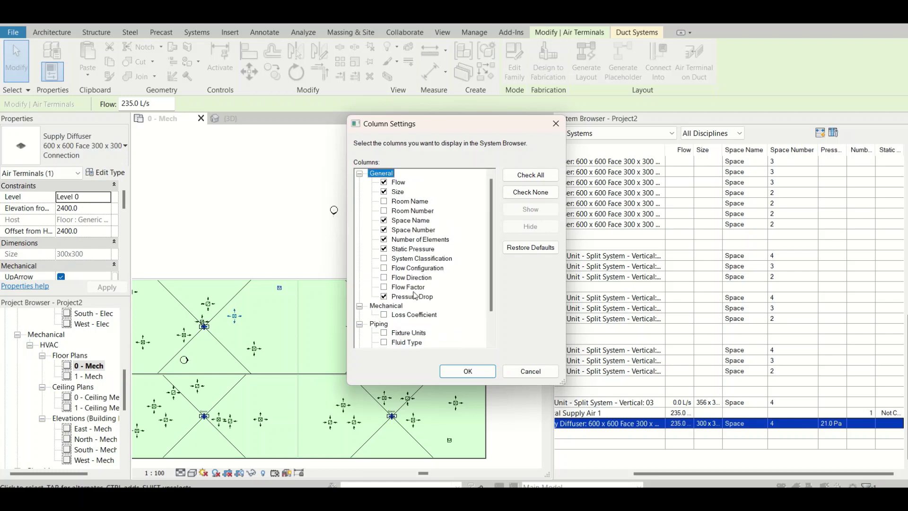
{"action": "left_click", "coordinate": [556, 124]}
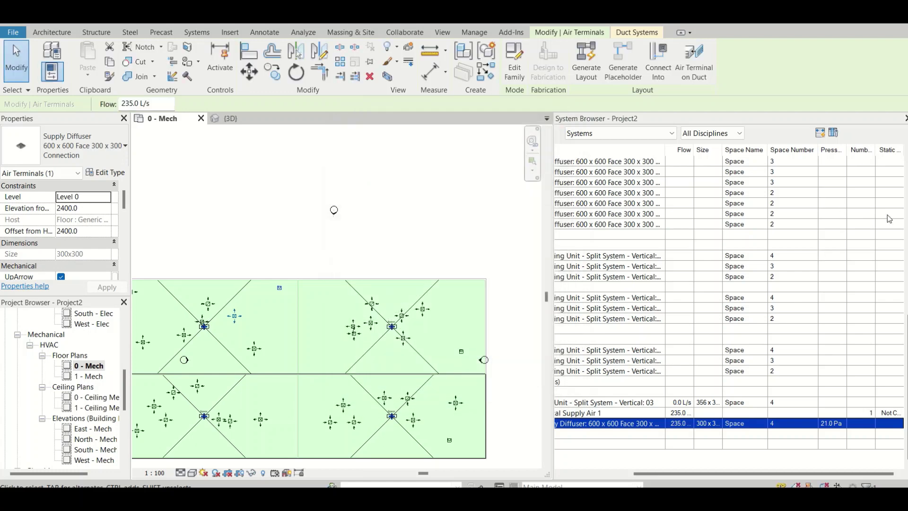
Pick a Supply Diffuser from the Supply Air list and zoom the plan to it beside the unit
{"action": "left_click_drag", "start_coordinate": [706, 476], "coordinate": [637, 477]}
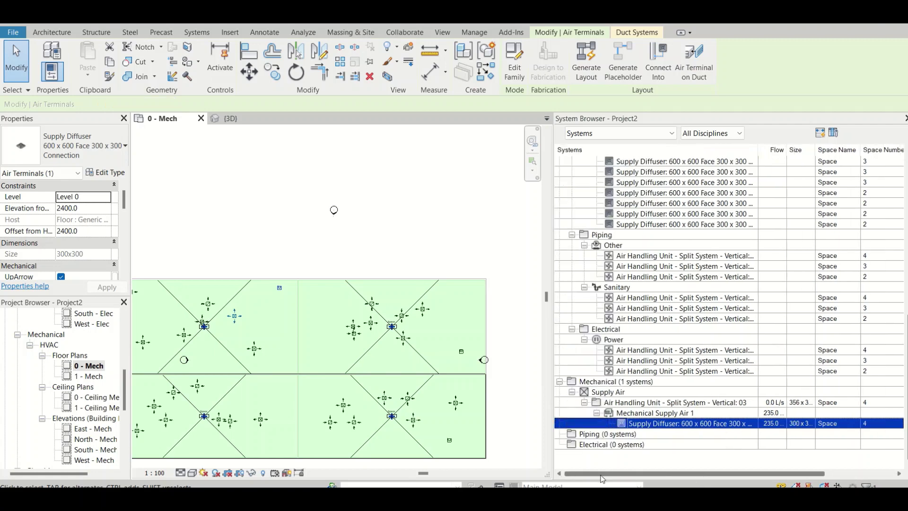
{"action": "scroll", "coordinate": [242, 335], "scroll_direction": "up", "scroll_amount": 2}
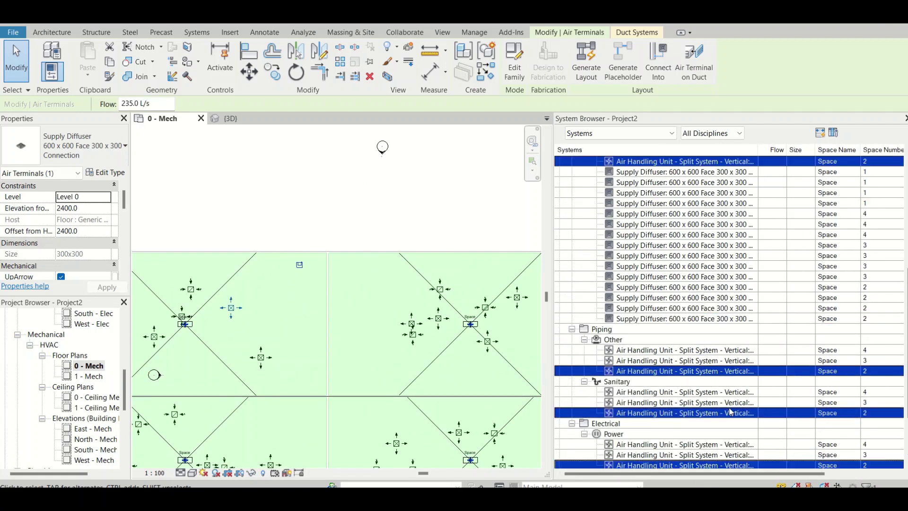
{"action": "left_click", "coordinate": [730, 413]}
{"action": "scroll", "coordinate": [731, 413], "scroll_direction": "up", "scroll_amount": 1}
{"action": "scroll", "coordinate": [730, 413], "scroll_direction": "down", "scroll_amount": 3}
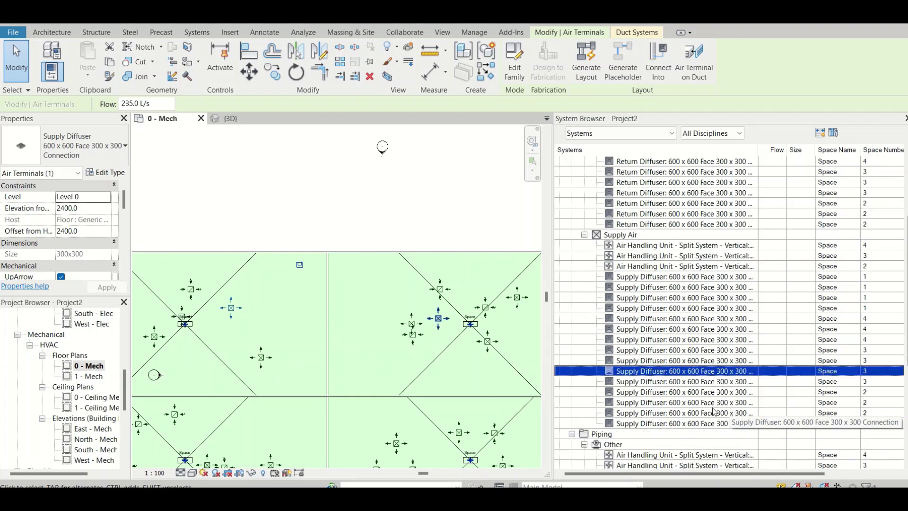
{"action": "scroll", "coordinate": [236, 305], "scroll_direction": "up", "scroll_amount": 2}
{"action": "scroll", "coordinate": [237, 305], "scroll_direction": "up", "scroll_amount": 2}
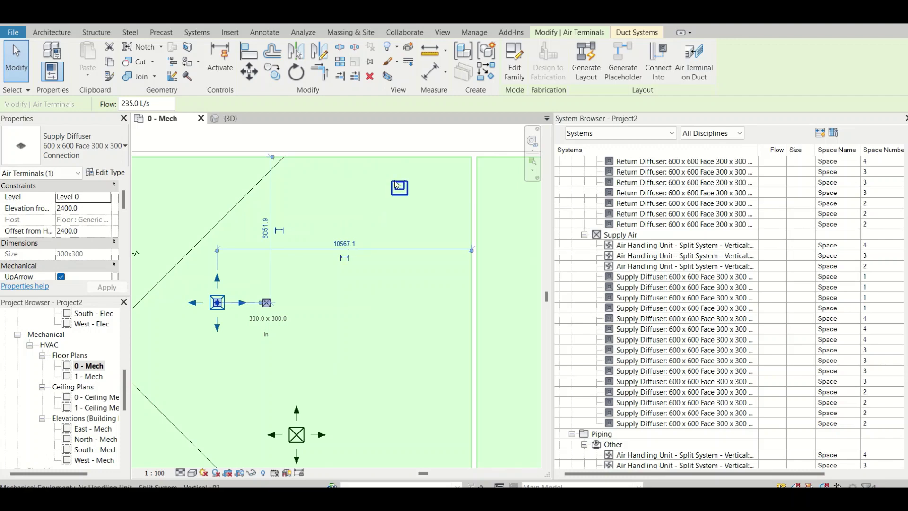
Select the Mechanical Supply Air 1 duct system and start Generate Layout
{"action": "key", "text": "Tab"}
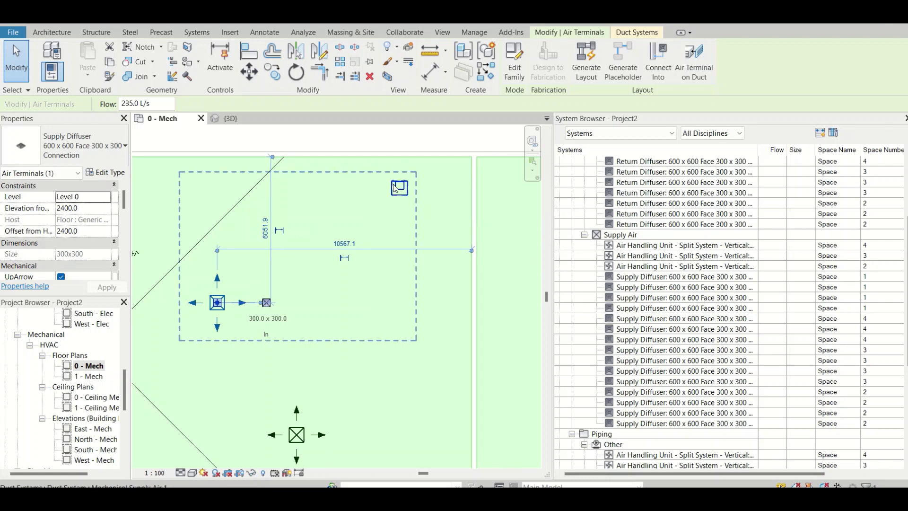
{"action": "left_click", "coordinate": [395, 188]}
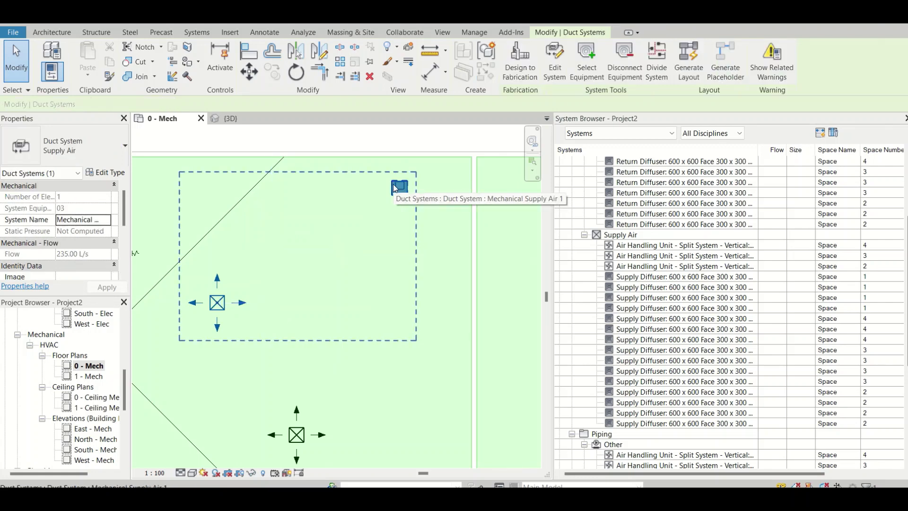
{"action": "left_click", "coordinate": [689, 61]}
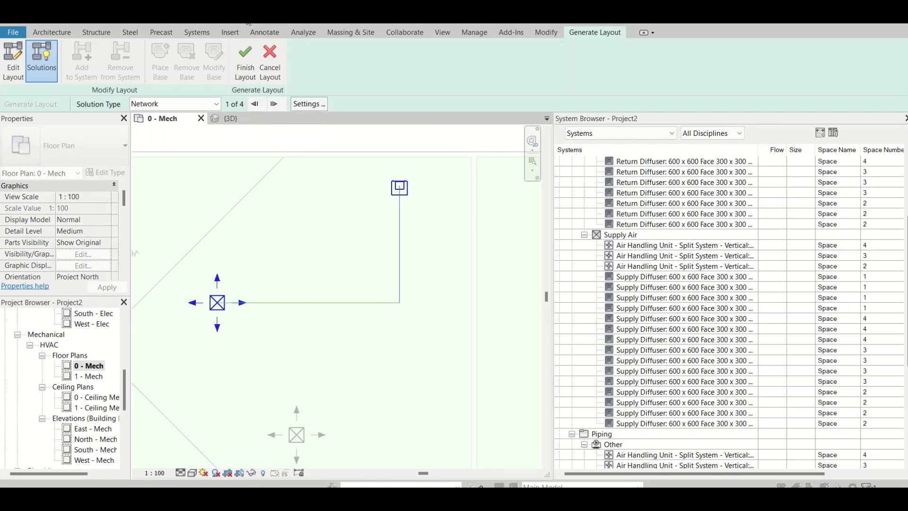
Switch to the {3D} view and pan to bring the layout preview into view
{"action": "left_click", "coordinate": [230, 119]}
{"action": "scroll", "coordinate": [362, 270], "scroll_direction": "down", "scroll_amount": 5}
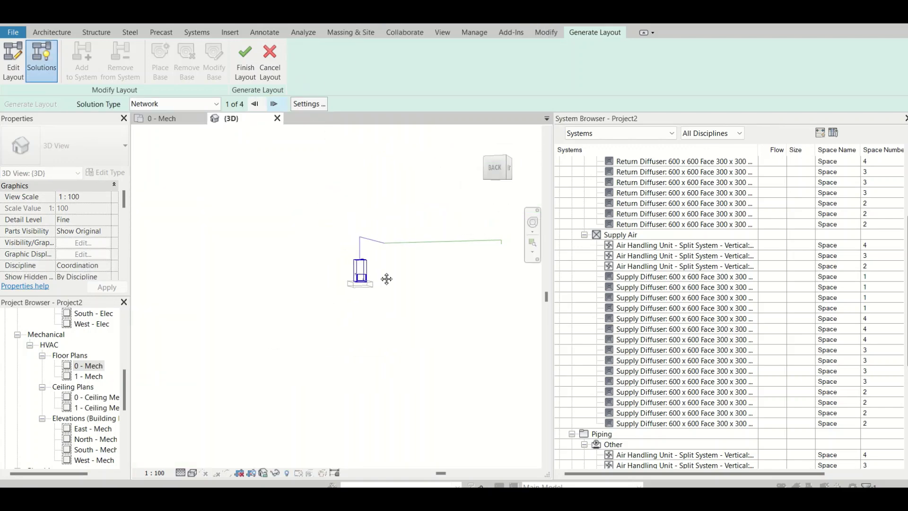
{"action": "middle_click_drag", "start_coordinate": [386, 279], "coordinate": [227, 245]}
{"action": "scroll", "coordinate": [215, 251], "scroll_direction": "up", "scroll_amount": 2}
Set the Main and Branch duct offsets to 2850 in Duct Conversion Settings, then finish the layout
{"action": "left_click", "coordinate": [304, 105]}
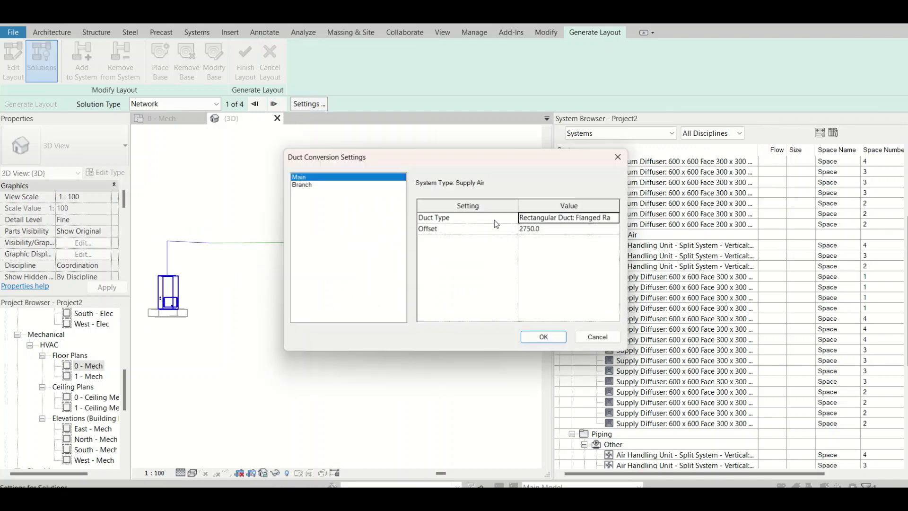
{"action": "left_click", "coordinate": [556, 228]}
{"action": "type", "text": "285"}
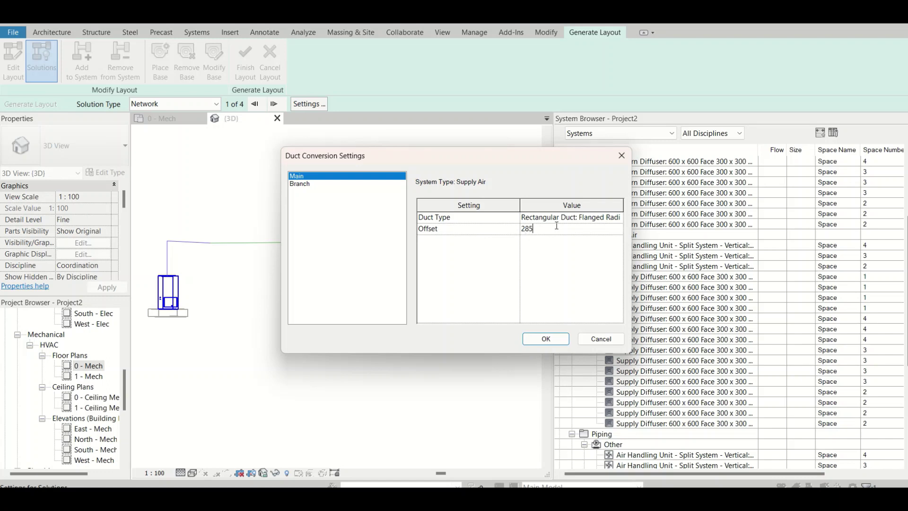
{"action": "left_click", "coordinate": [335, 186]}
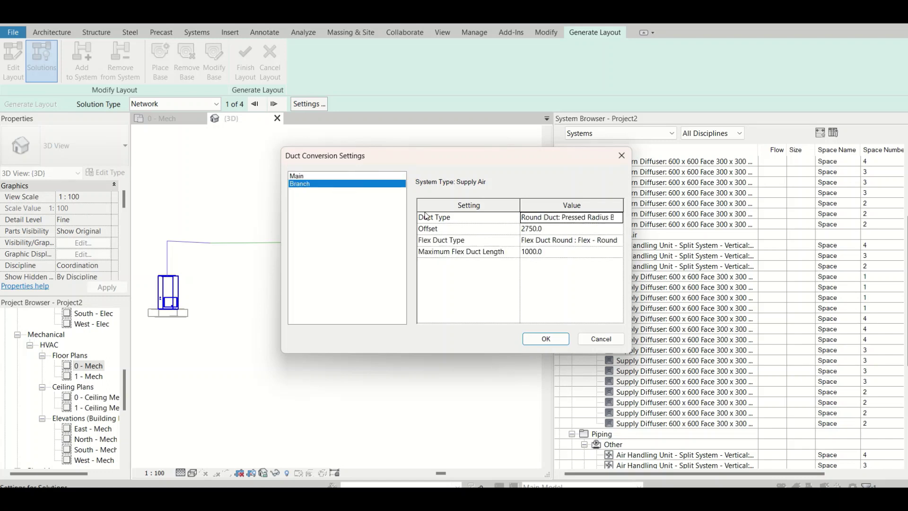
{"action": "left_click", "coordinate": [541, 230]}
{"action": "type", "text": "28"}
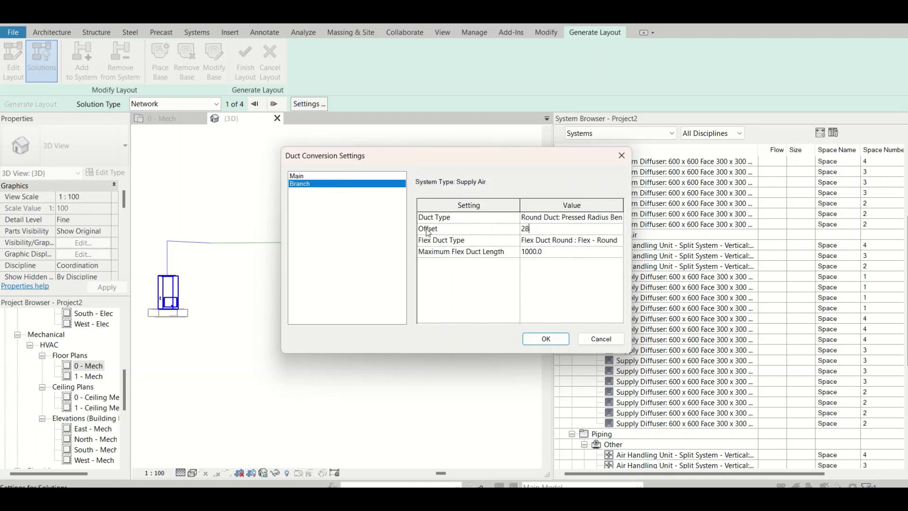
{"action": "type", "text": "50"}
{"action": "left_click", "coordinate": [551, 342]}
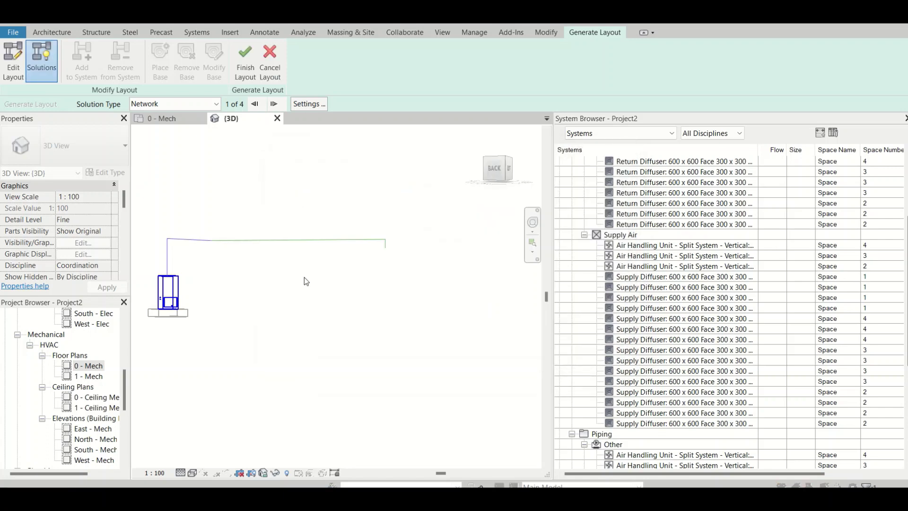
{"action": "left_click", "coordinate": [242, 81]}
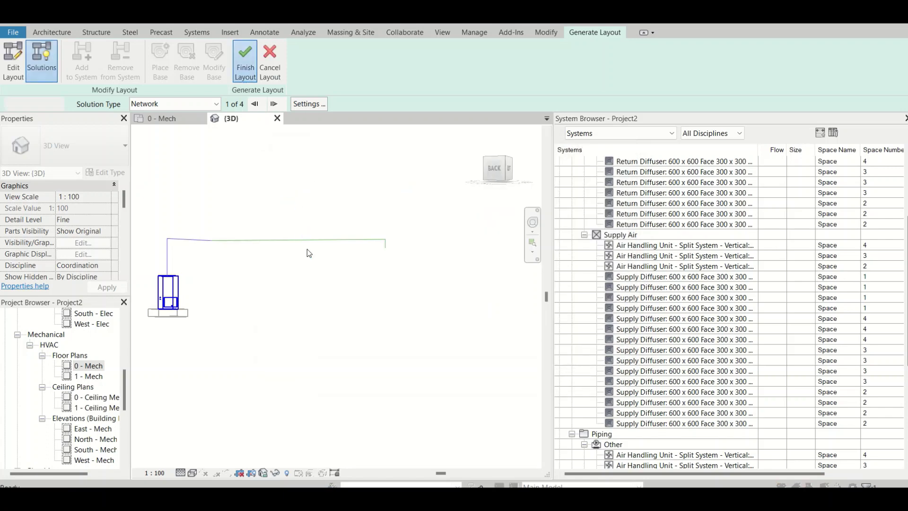
Uncheck Section Box for the 3D view, orbit to the new ducts, and select a duct bend
{"action": "scroll", "coordinate": [323, 268], "scroll_direction": "down", "scroll_amount": 2}
{"action": "scroll", "coordinate": [77, 253], "scroll_direction": "down", "scroll_amount": 5}
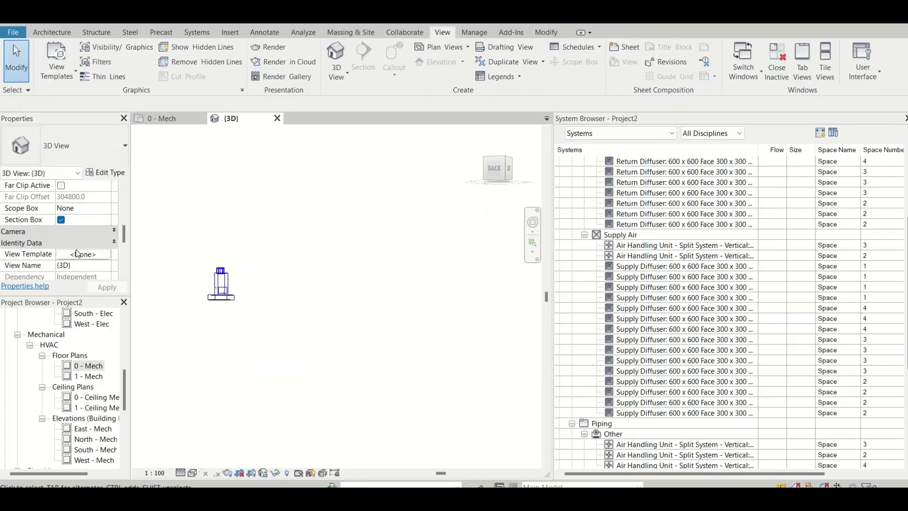
{"action": "left_click", "coordinate": [60, 220]}
{"action": "scroll", "coordinate": [334, 338], "scroll_direction": "up", "scroll_amount": 5}
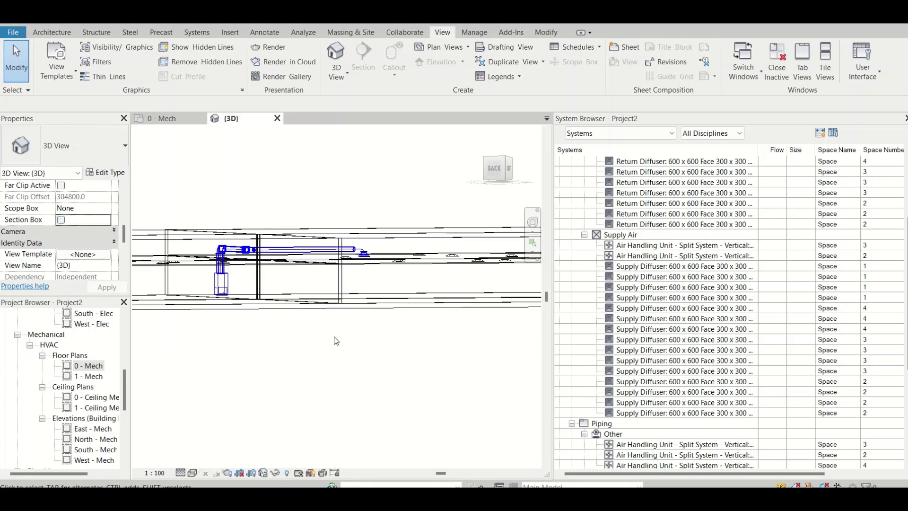
{"action": "middle_click_drag", "start_coordinate": [350, 335], "coordinate": [290, 323], "text": "shift"}
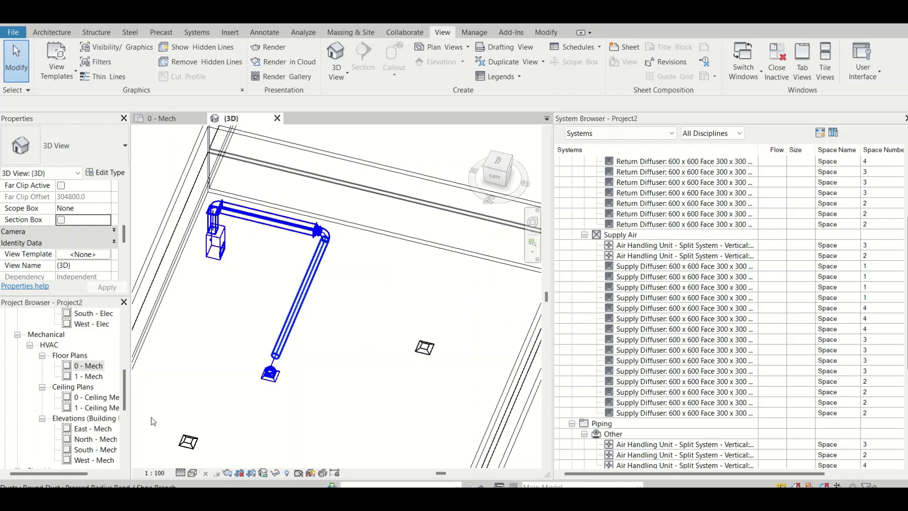
{"action": "left_click", "coordinate": [323, 234]}
View the run from Top, confirm the 300 mm duct diameter, then orbit back and clear the selection
{"action": "left_click", "coordinate": [499, 169]}
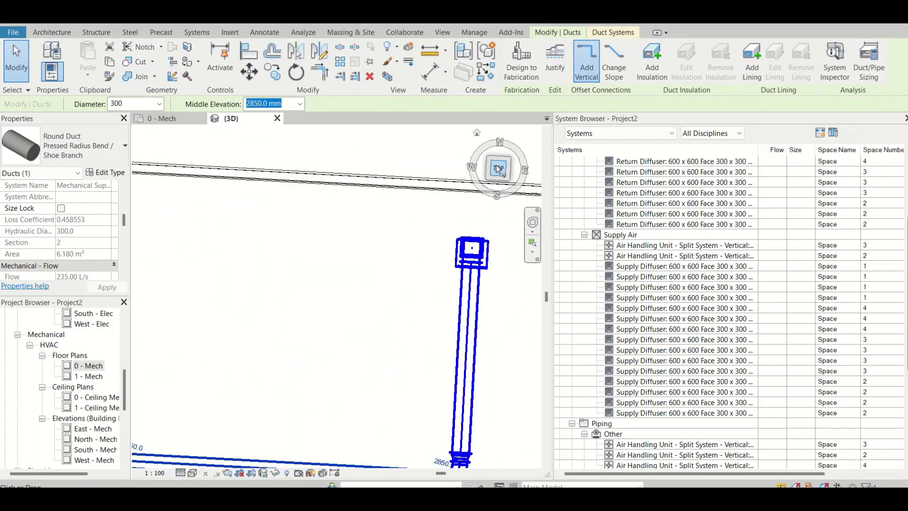
{"action": "scroll", "coordinate": [259, 327], "scroll_direction": "up", "scroll_amount": 2}
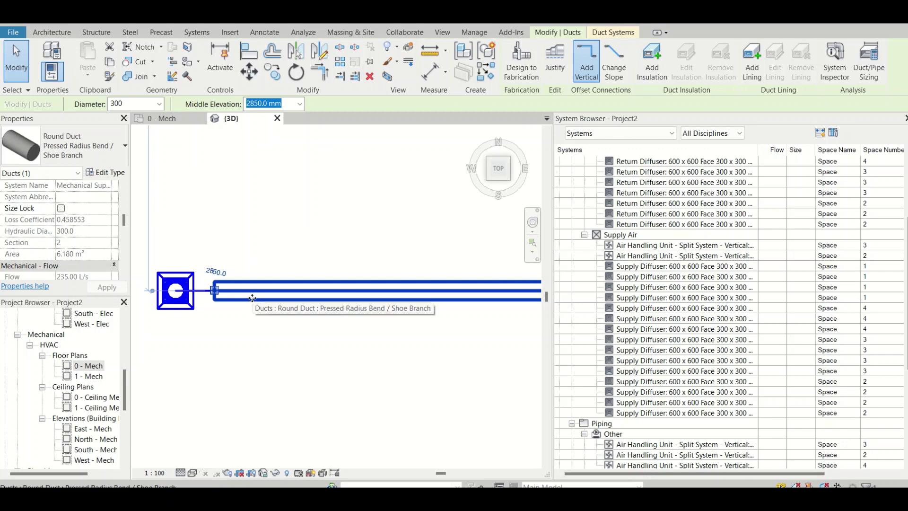
{"action": "key", "text": "Tab"}
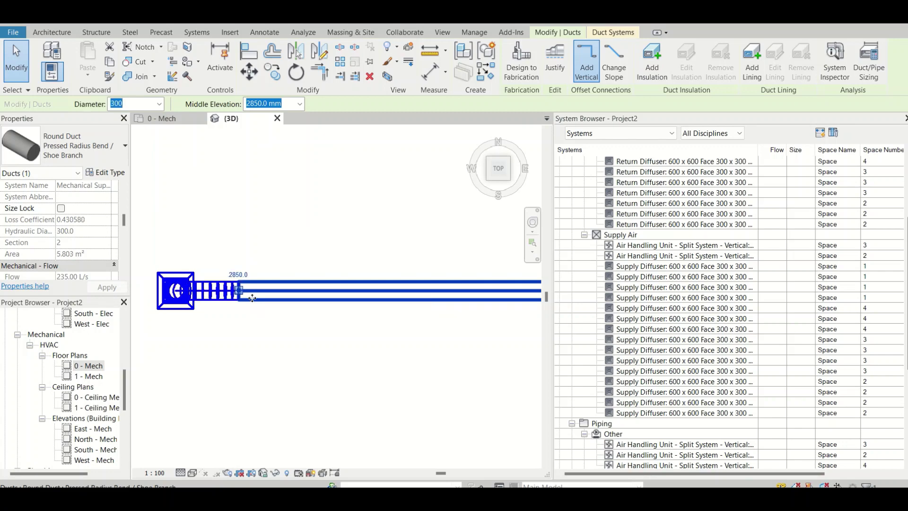
{"action": "scroll", "coordinate": [297, 353], "scroll_direction": "down", "scroll_amount": 3}
{"action": "middle_click_drag", "start_coordinate": [299, 384], "coordinate": [402, 403], "text": "shift"}
{"action": "key", "text": "Escape"}
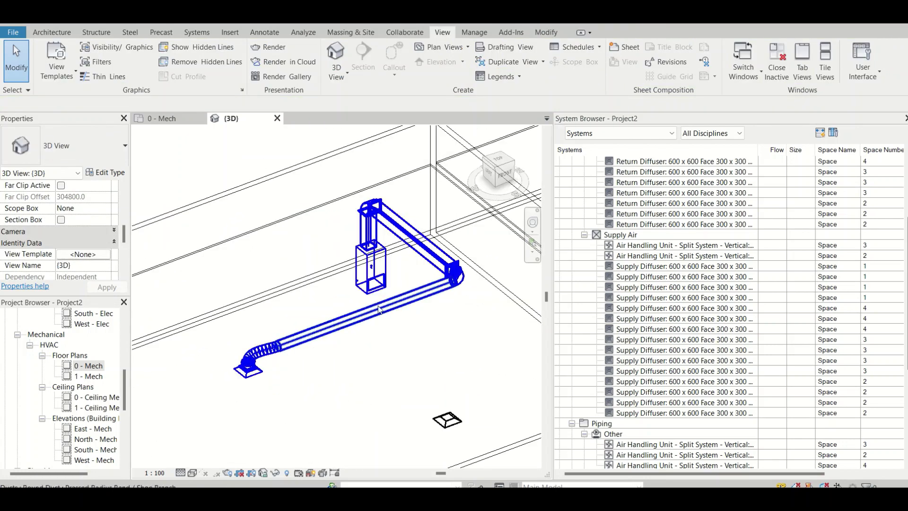
Scroll the System Browser to the top and select the third Air Handling Unit under Return Air
{"action": "scroll", "coordinate": [383, 295], "scroll_direction": "down", "scroll_amount": 2}
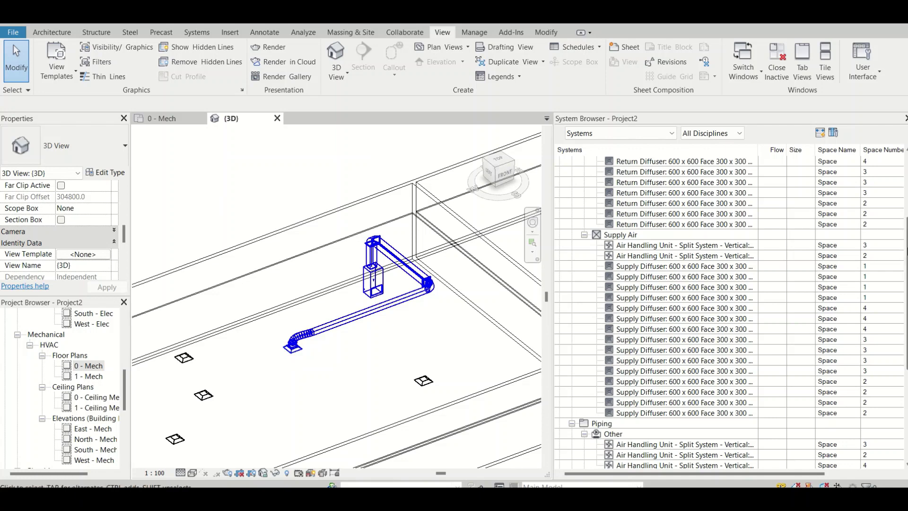
{"action": "scroll", "coordinate": [906, 265], "scroll_direction": "up", "scroll_amount": 4}
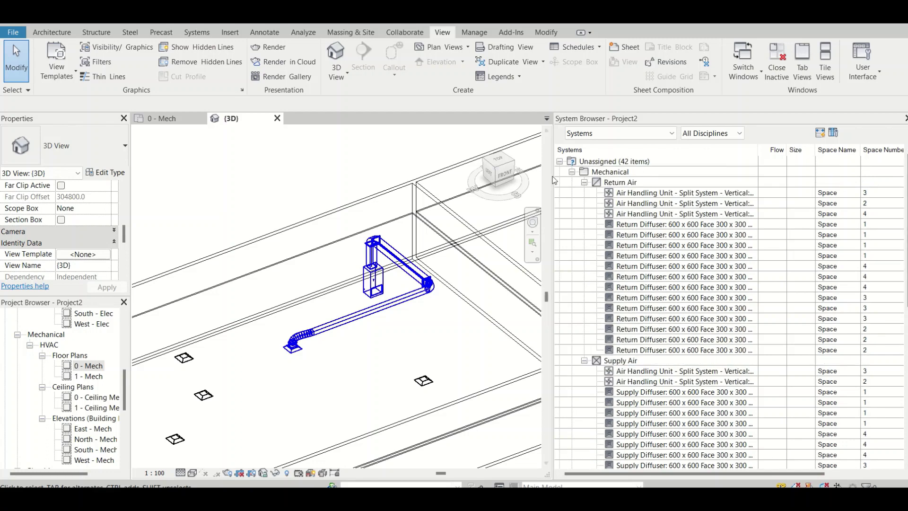
{"action": "left_click", "coordinate": [656, 217]}
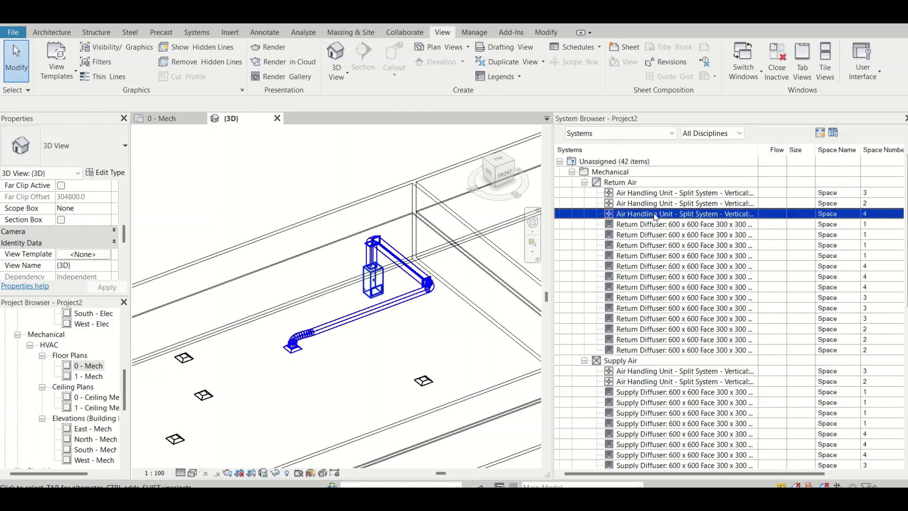